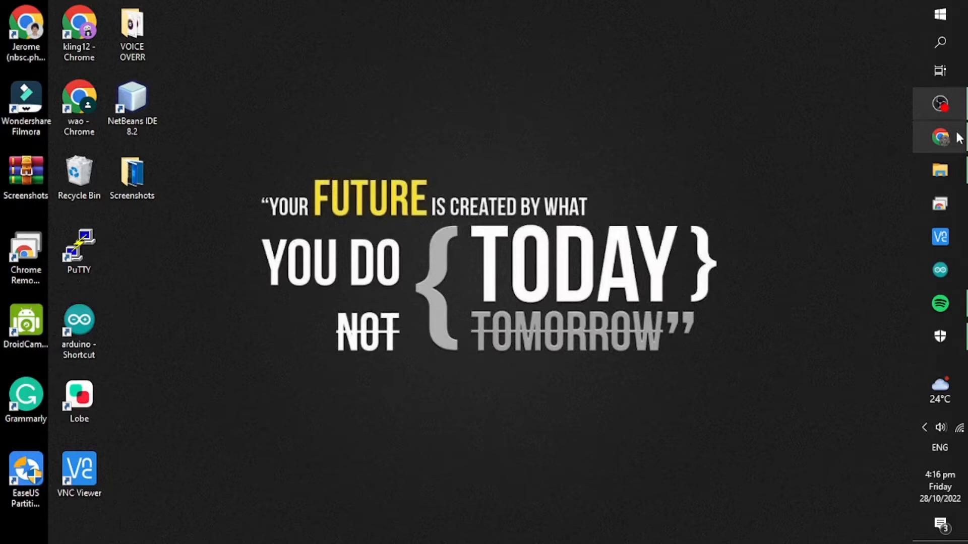
# Search 'virtualbox' in Chrome and download the VirtualBox 7.0.2 installer for Windows hosts.
pyautogui.click(957, 138)
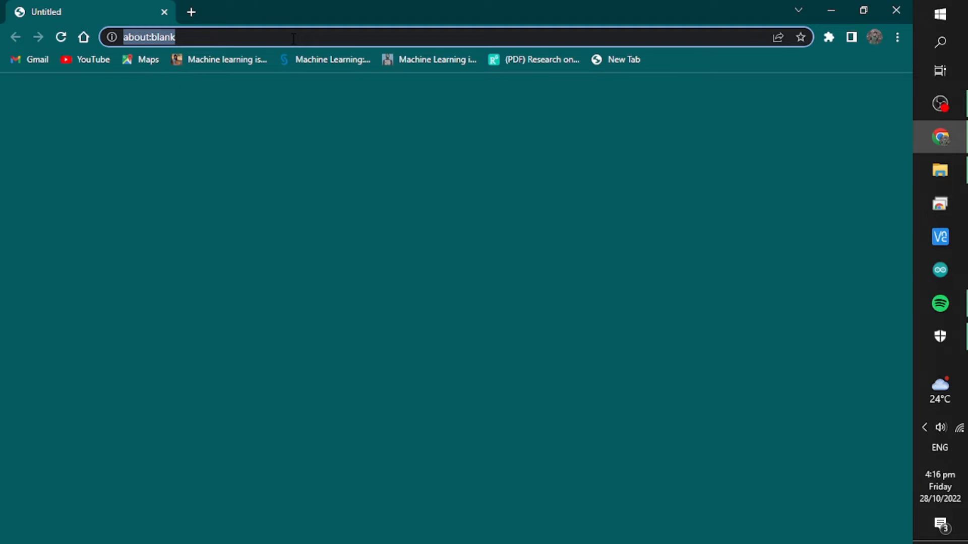
pyautogui.write('v')
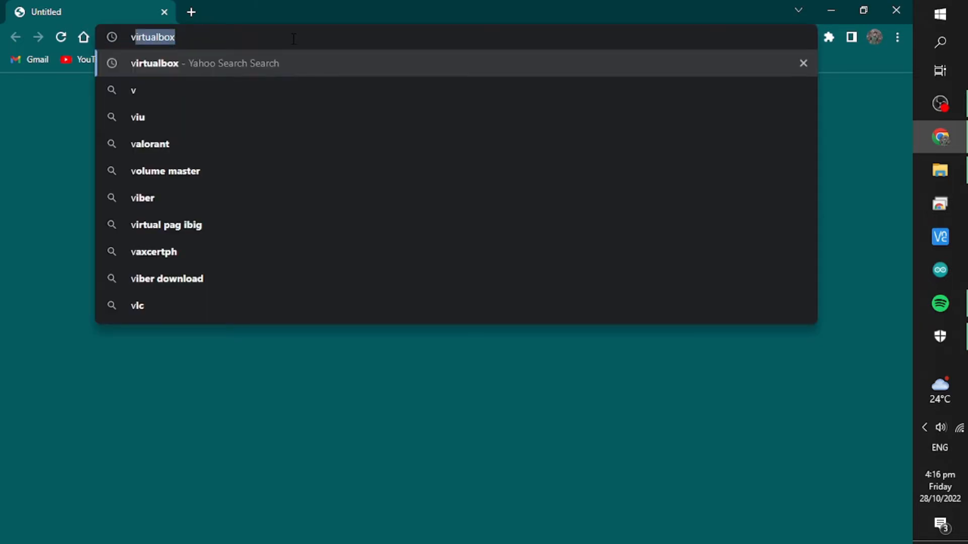
pyautogui.press('Return')
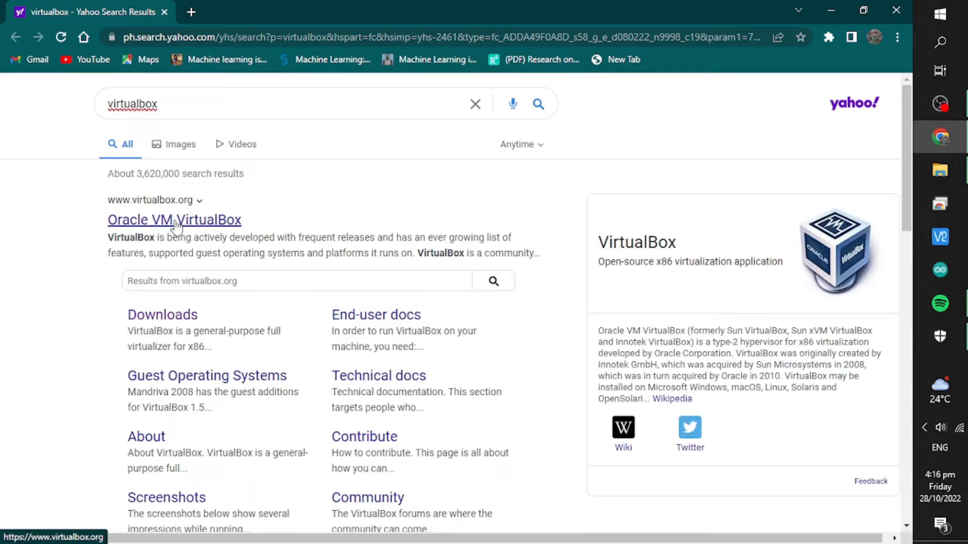
pyautogui.click(173, 315)
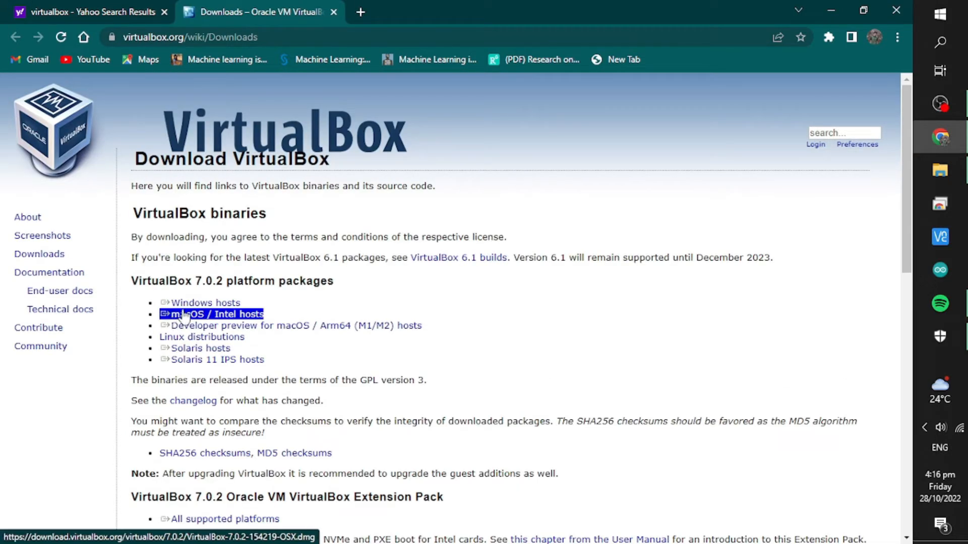
pyautogui.click(207, 304)
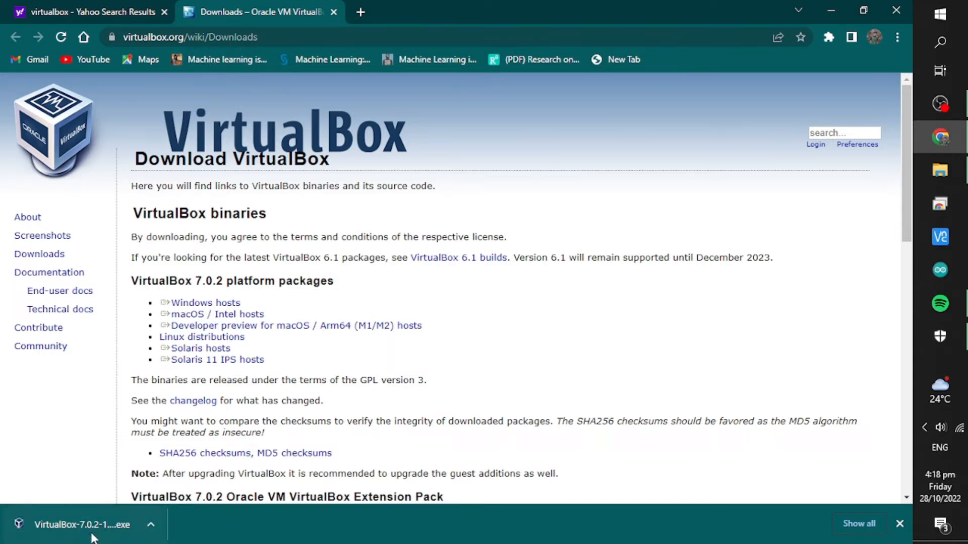
# Download the Media Creation Tool under 'Create Windows 10 installation media' on Microsoft's page.
pyautogui.click(360, 11)
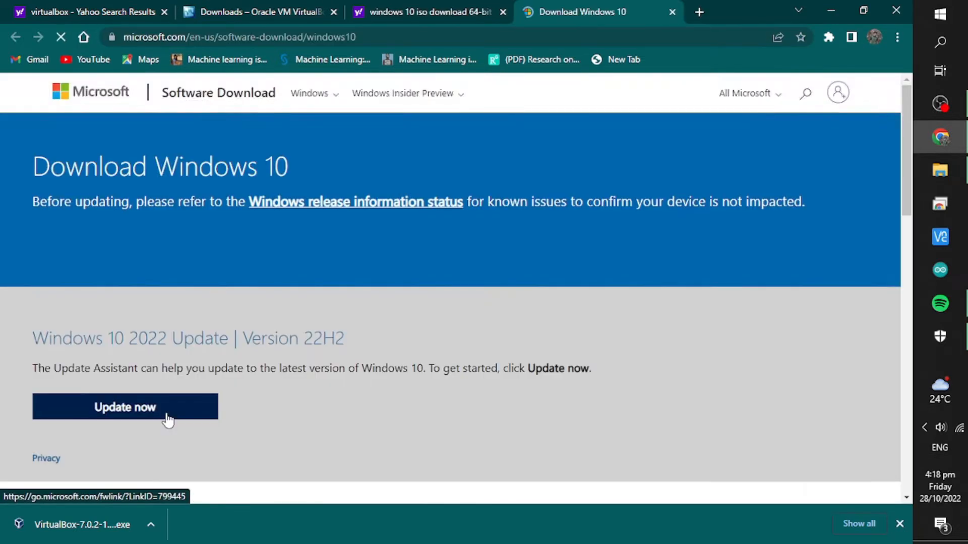
pyautogui.scroll(-4, 167, 414)
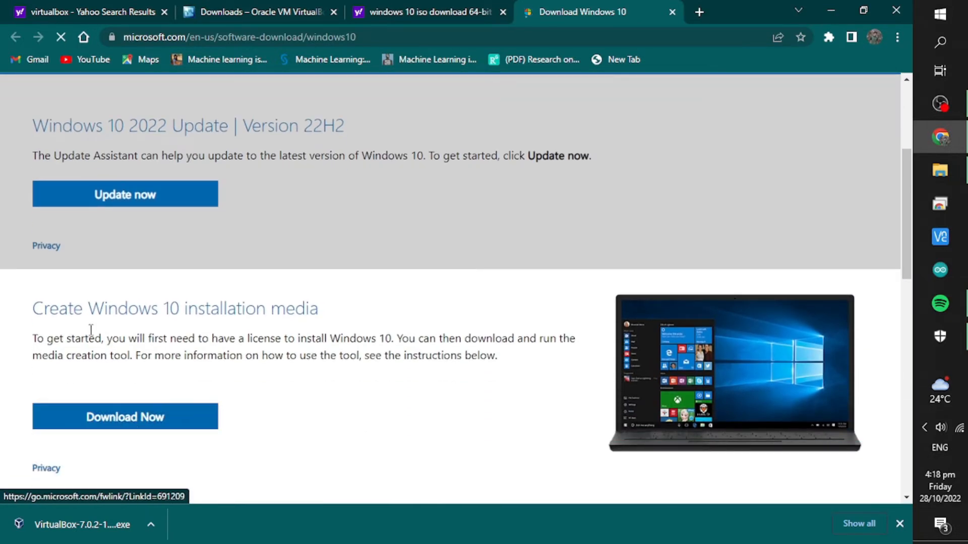
pyautogui.moveTo(31, 308); pyautogui.dragTo(341, 313)
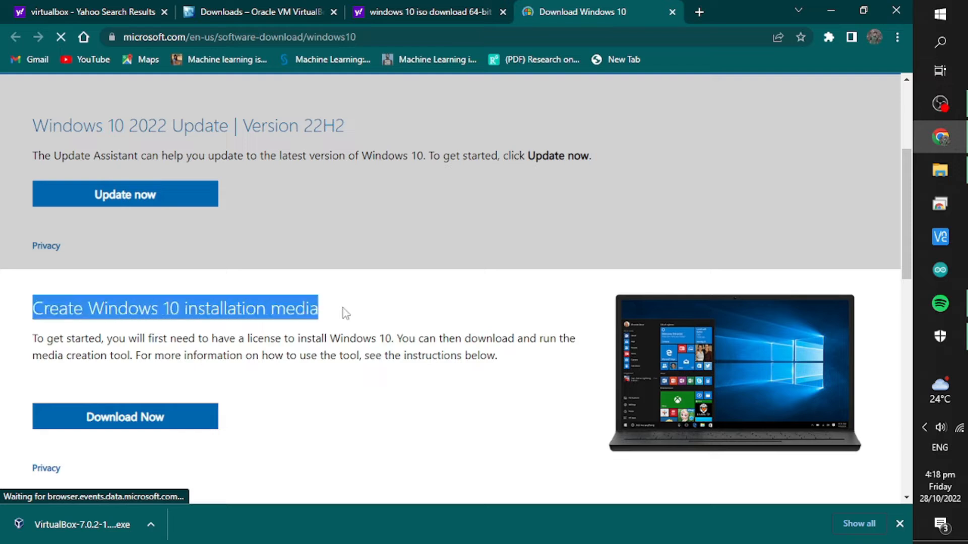
pyautogui.click(92, 427)
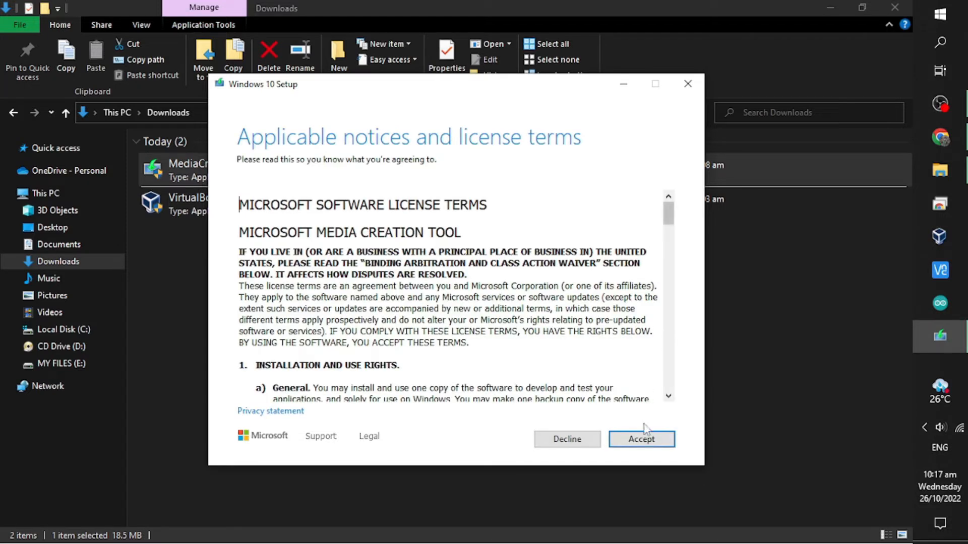
# Accept the license and choose installation media for another PC, with recommended options unchecked.
pyautogui.click(638, 441)
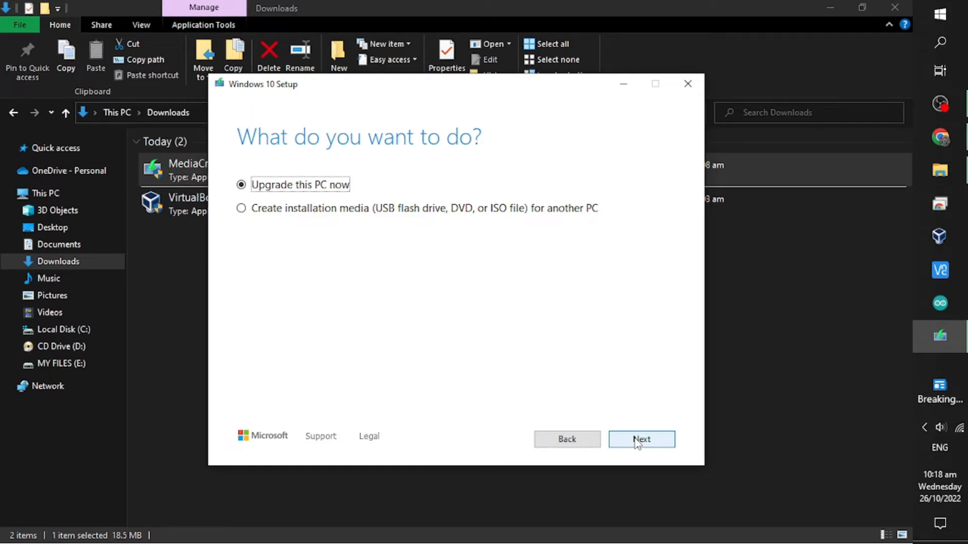
pyautogui.click(241, 208)
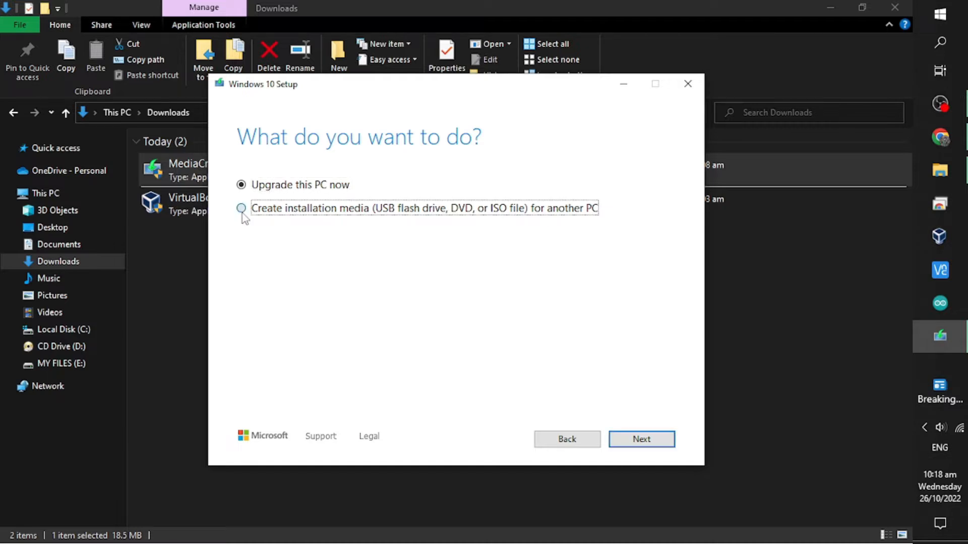
pyautogui.click(661, 439)
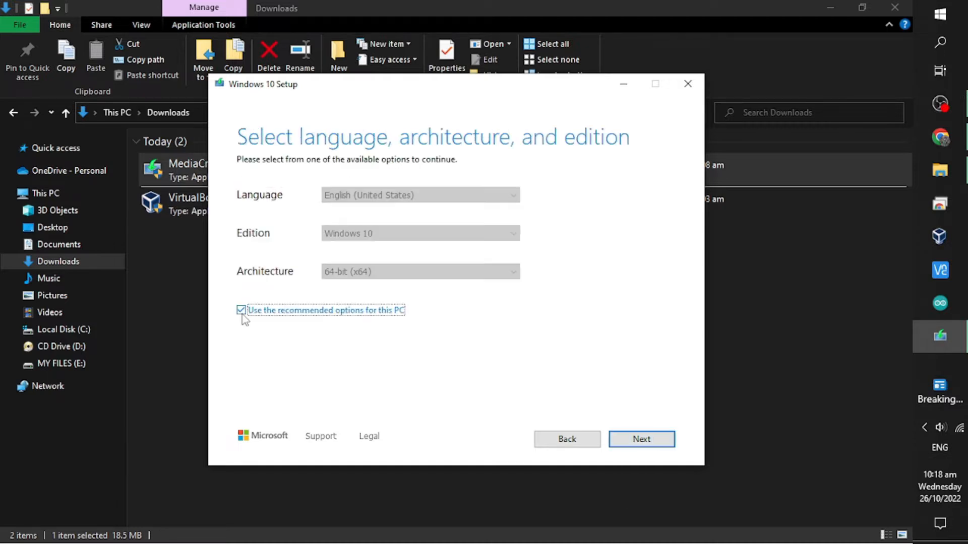
pyautogui.click(241, 313)
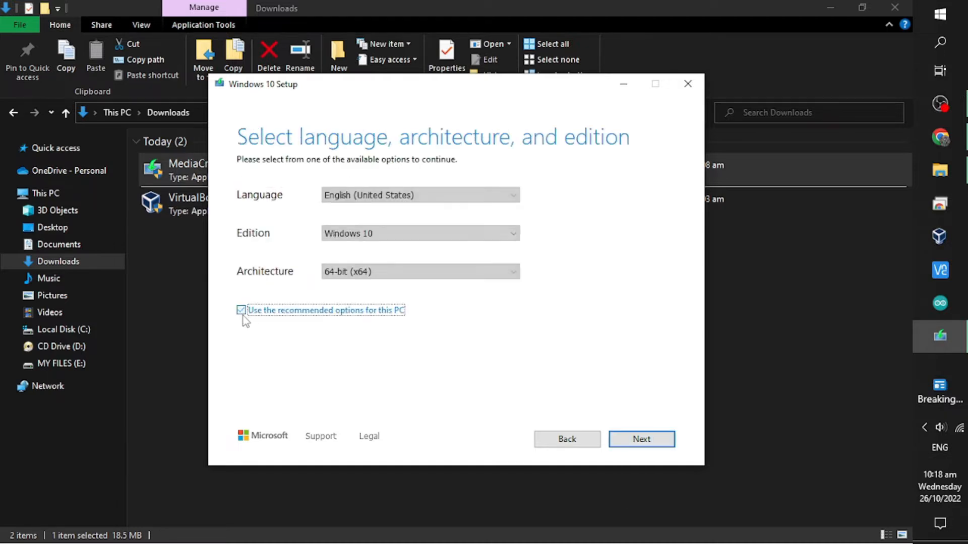
pyautogui.click(641, 439)
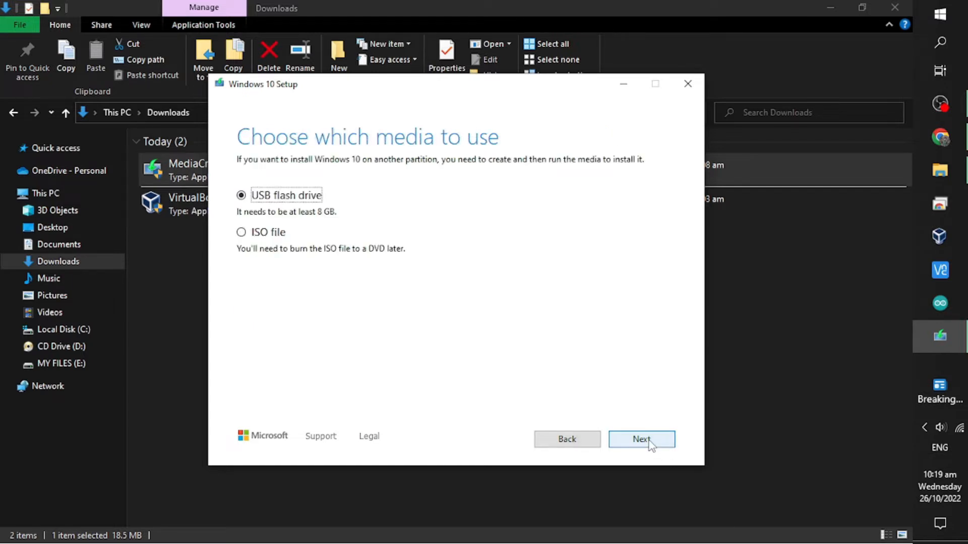
# Save the Windows ISO file to the Downloads folder and finish the tool.
pyautogui.click(240, 234)
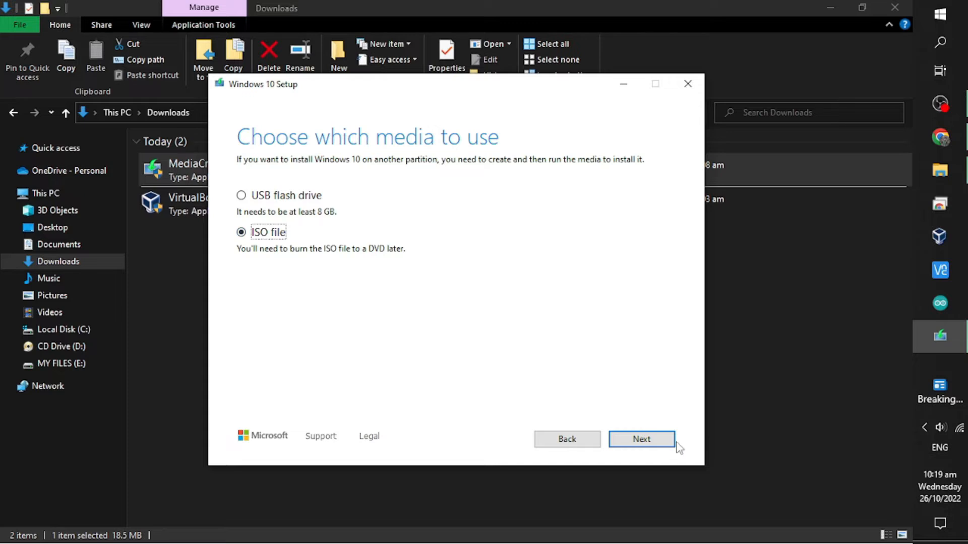
pyautogui.click(652, 440)
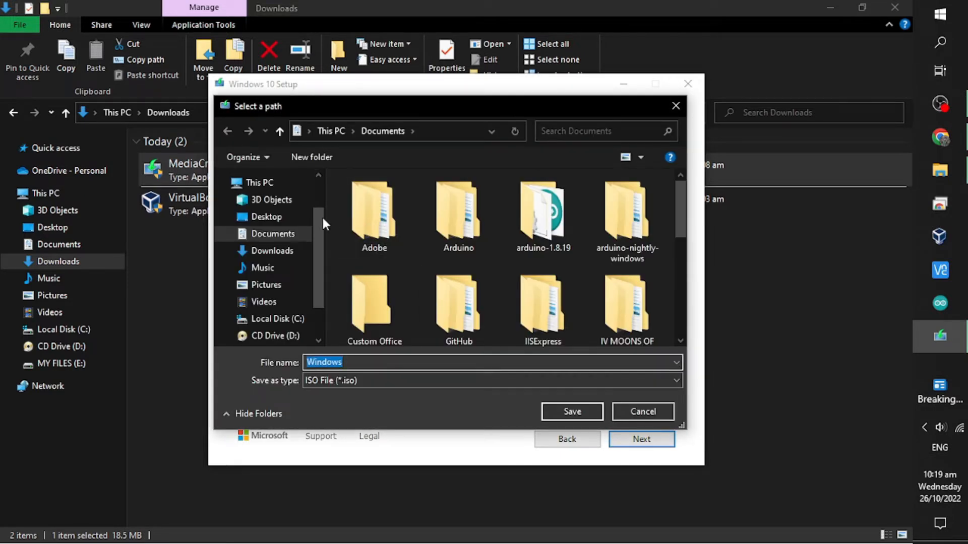
pyautogui.click(289, 250)
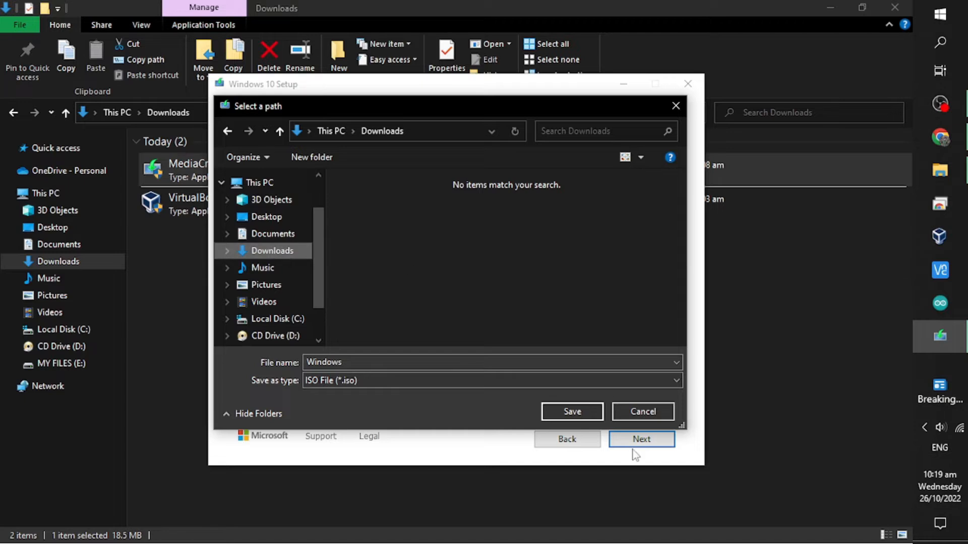
pyautogui.click(572, 412)
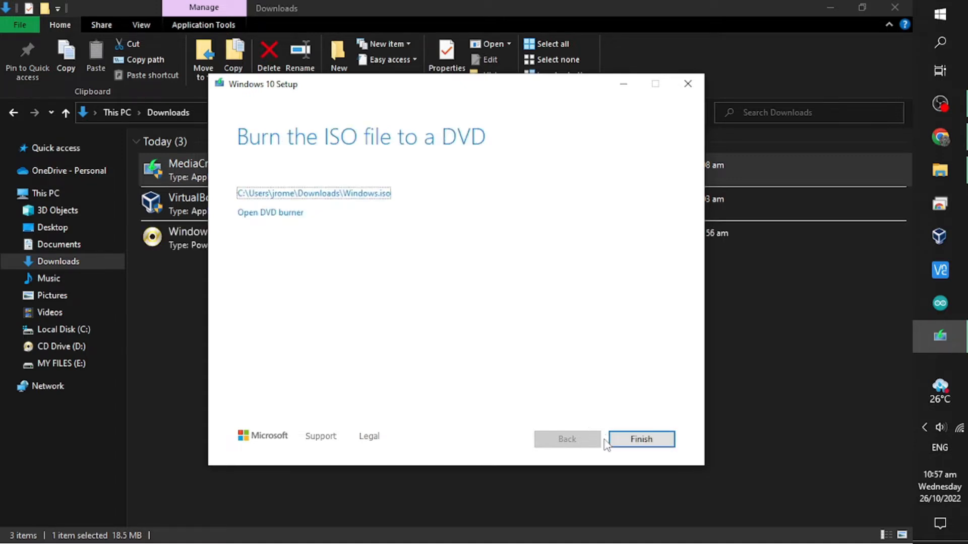
pyautogui.click(642, 438)
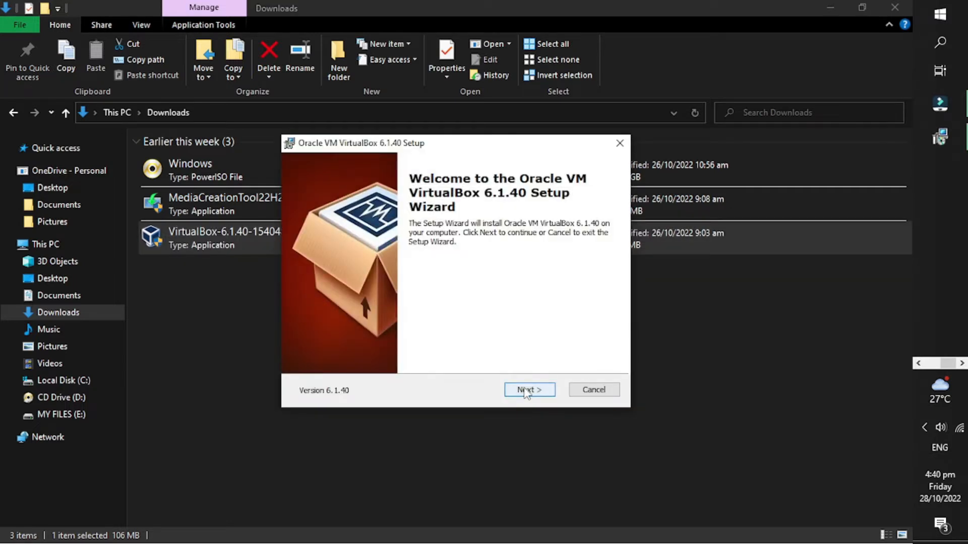
# Install VirtualBox 6.1.40 with default features and shortcuts, accepting the network interfaces warning.
pyautogui.click(526, 391)
pyautogui.click(525, 391)
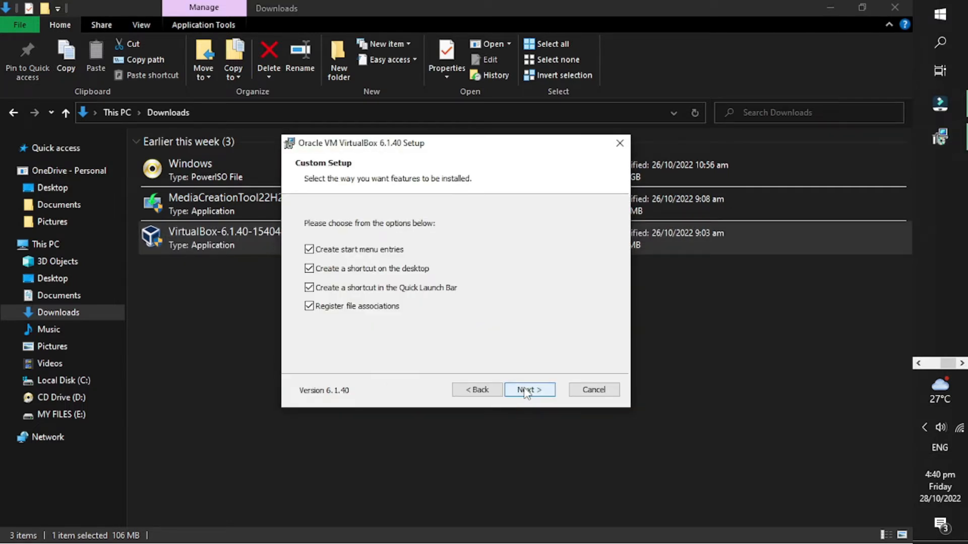
pyautogui.click(525, 392)
pyautogui.click(527, 391)
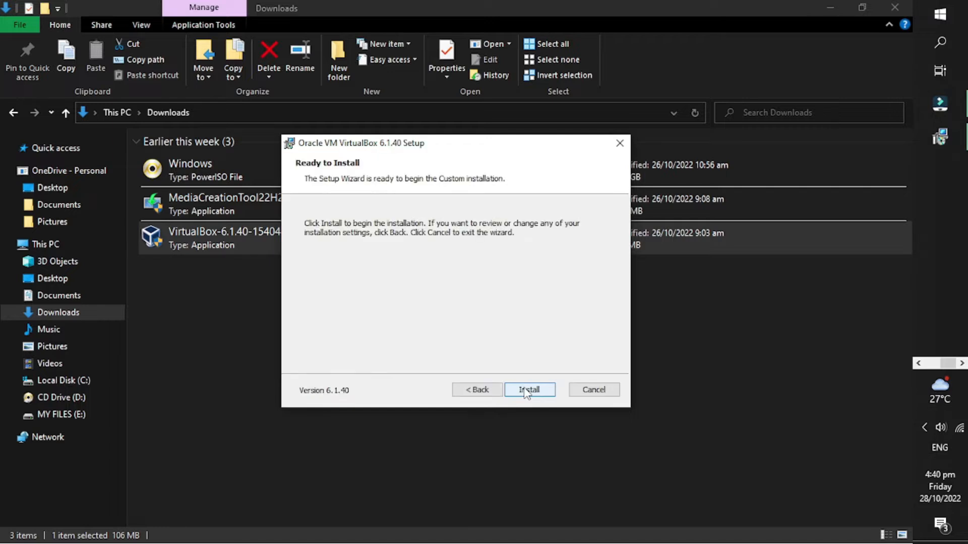
pyautogui.click(525, 391)
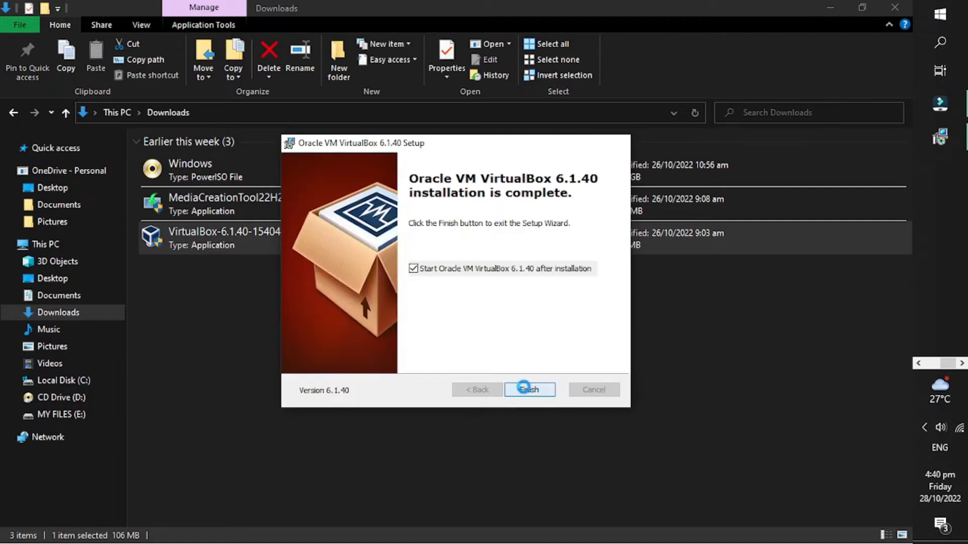
pyautogui.click(526, 391)
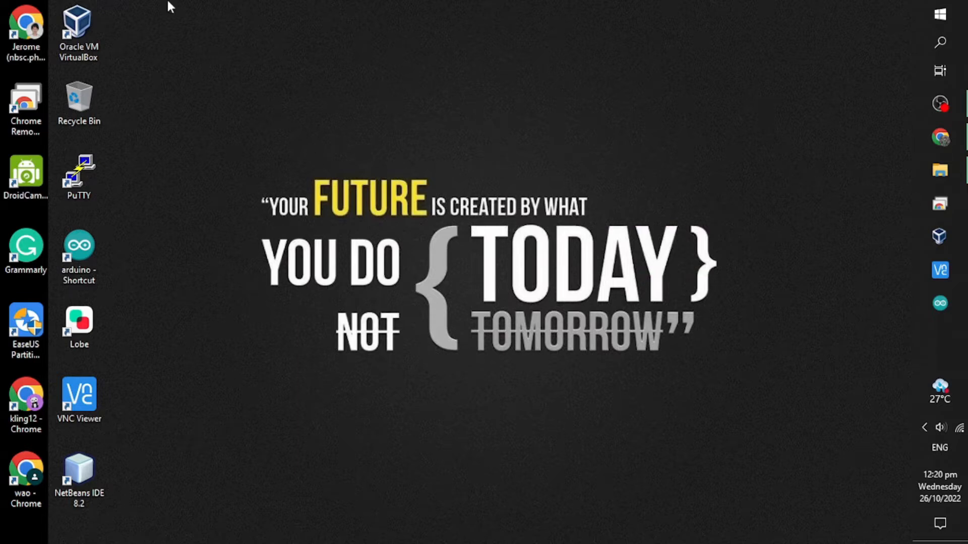
# Launch Oracle VM VirtualBox from the desktop shortcut and open the Machine menu.
pyautogui.click(91, 30)
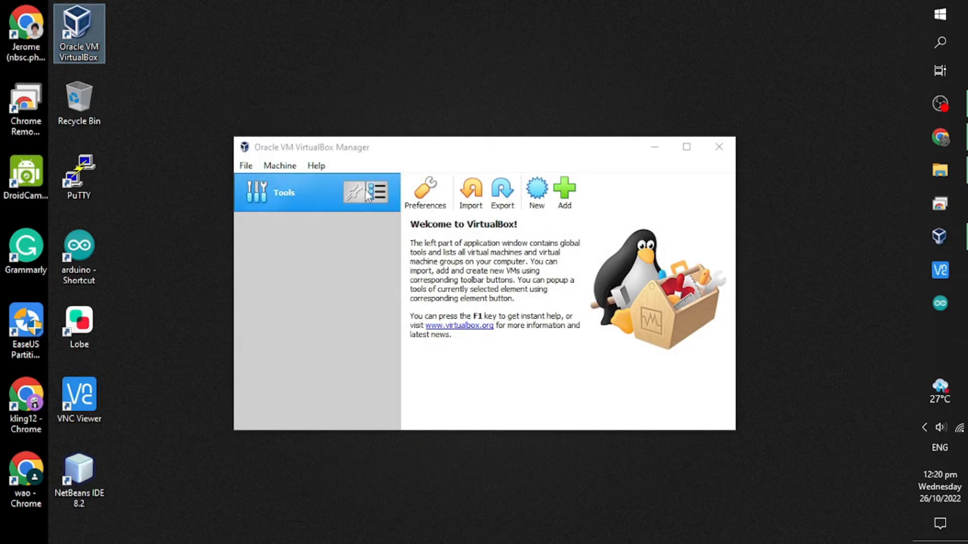
pyautogui.click(291, 166)
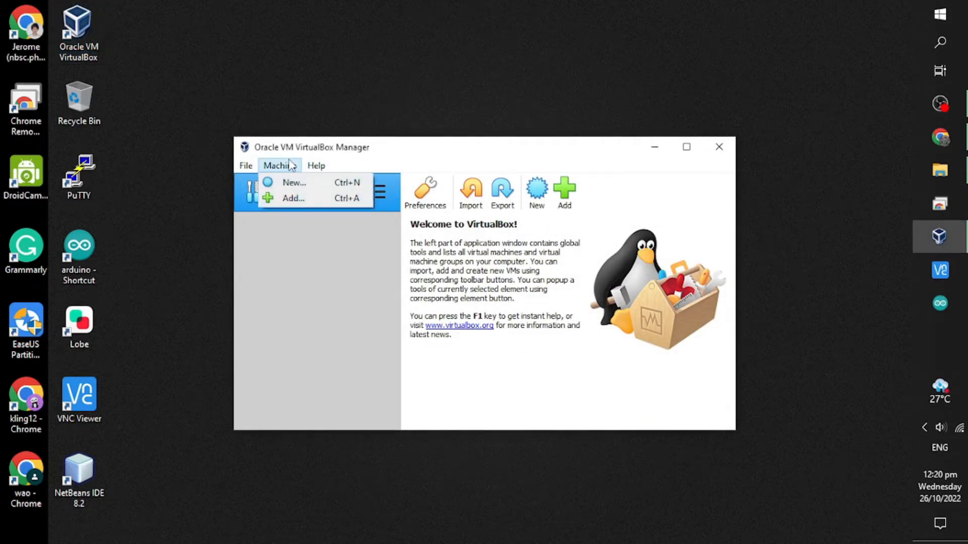
# Create a new machine named 'Windows 10 Pro' with type Windows 10 (64-bit).
pyautogui.click(292, 182)
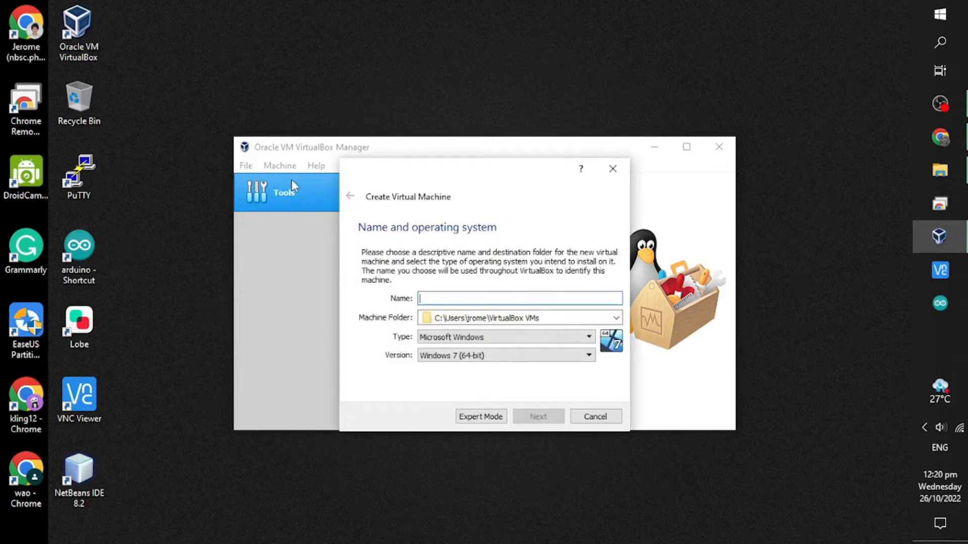
pyautogui.write('Windows 10 Pro')
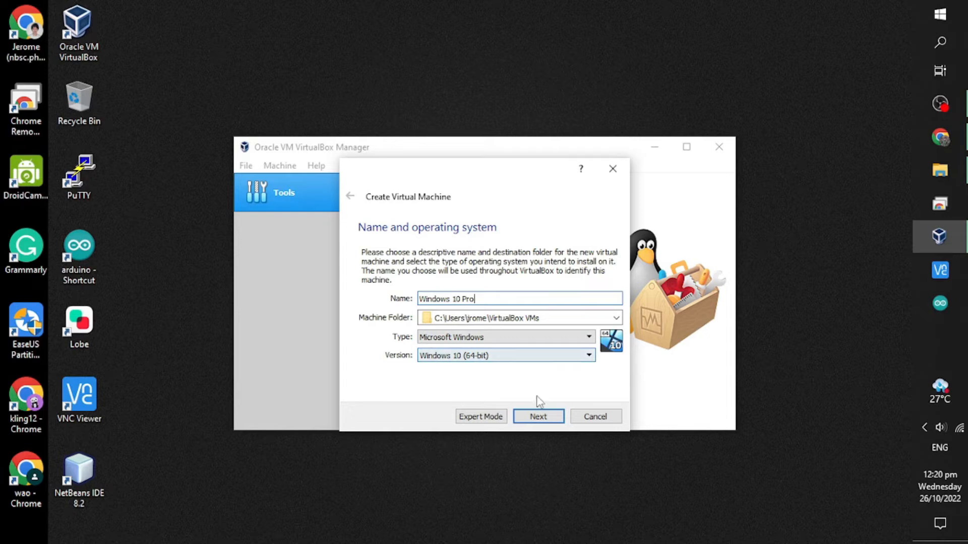
pyautogui.click(536, 417)
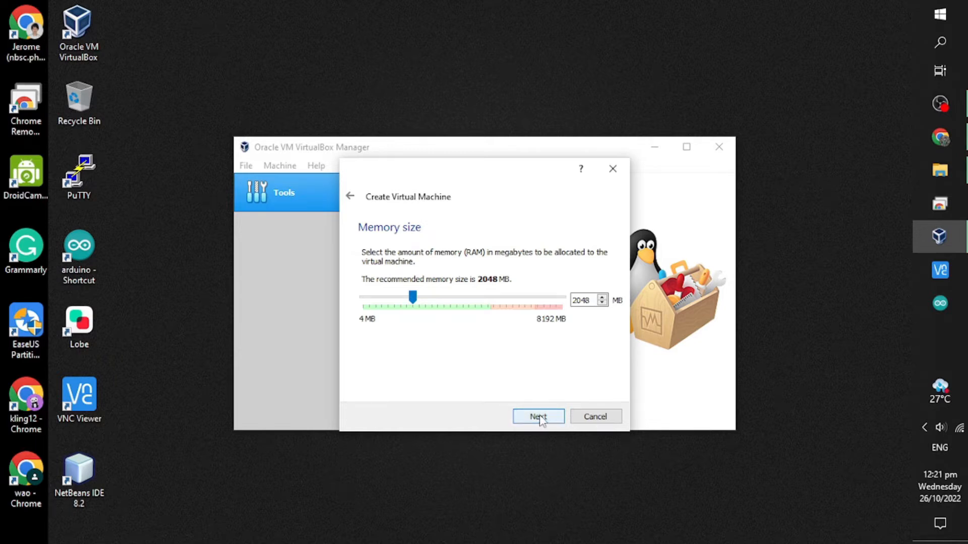
# Raise the VM's memory from 2048 MB to 4608 MB.
pyautogui.click(488, 303)
pyautogui.click(488, 302)
pyautogui.click(488, 303)
pyautogui.click(488, 303)
pyautogui.click(488, 302)
pyautogui.click(488, 302)
pyautogui.click(488, 303)
pyautogui.click(488, 303)
pyautogui.click(488, 302)
pyautogui.click(488, 303)
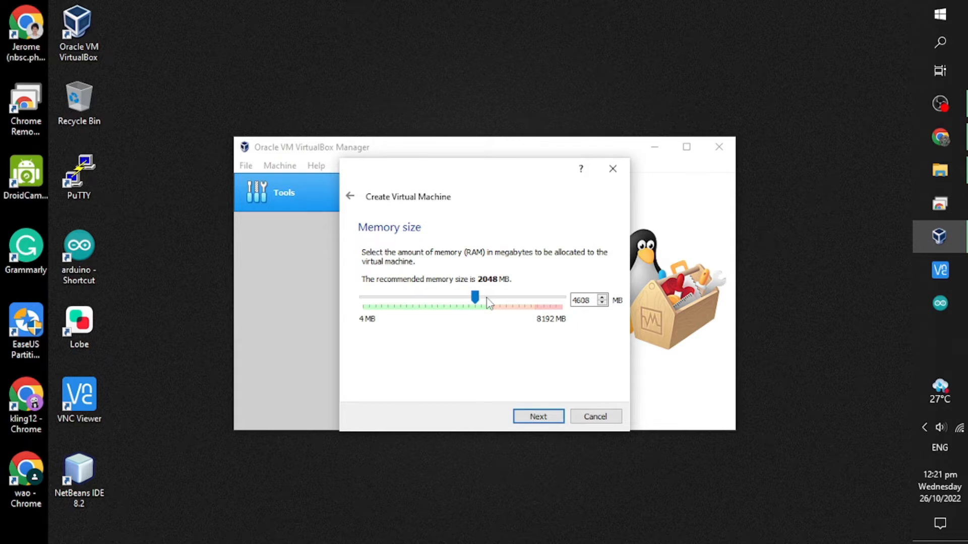
pyautogui.click(523, 418)
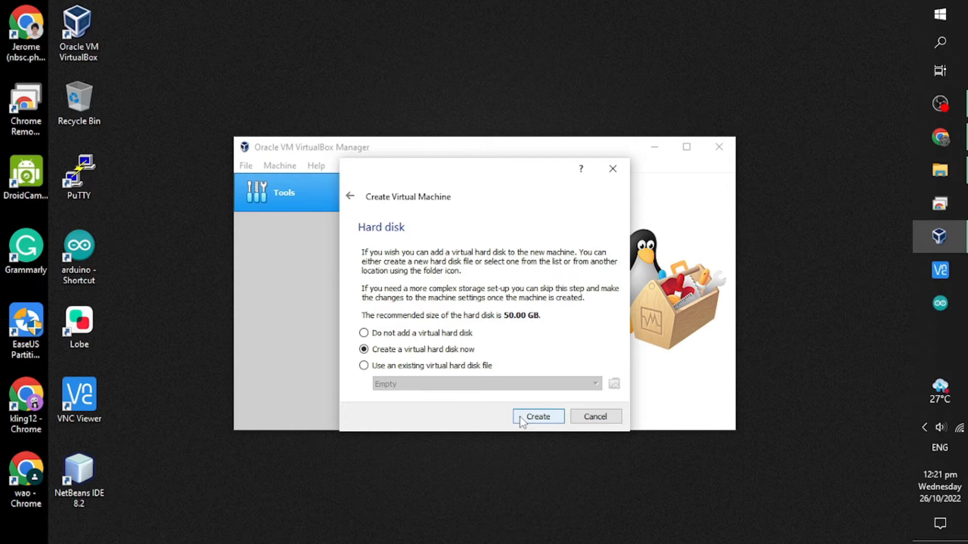
# Create a dynamically allocated VHD disk, Windows 10 Pro.vhd, sized 31.03 GB.
pyautogui.click(538, 417)
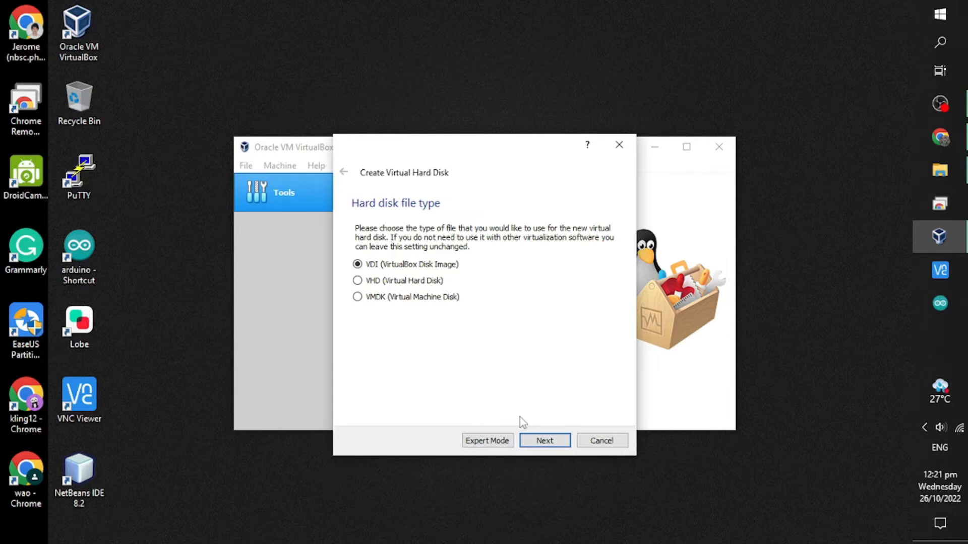
pyautogui.click(358, 281)
pyautogui.click(556, 442)
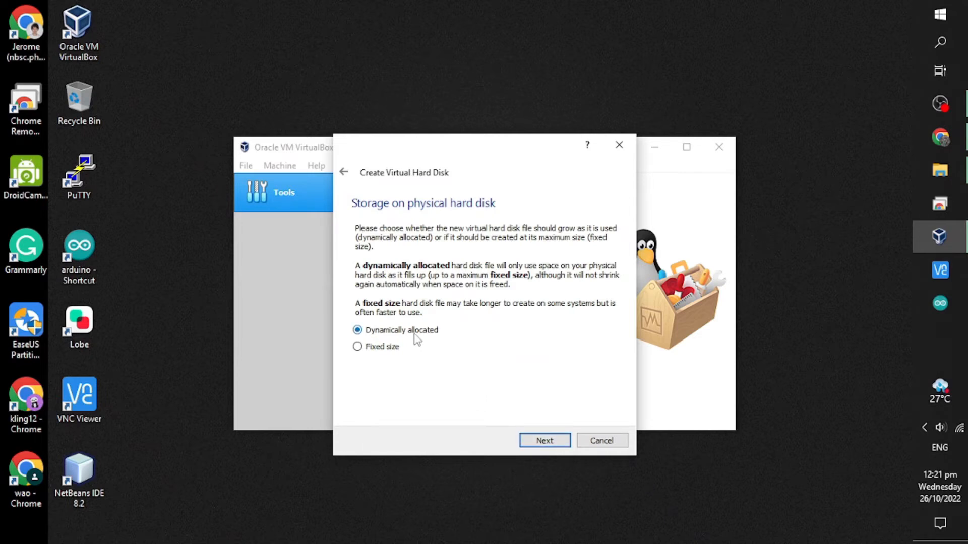
pyautogui.click(544, 443)
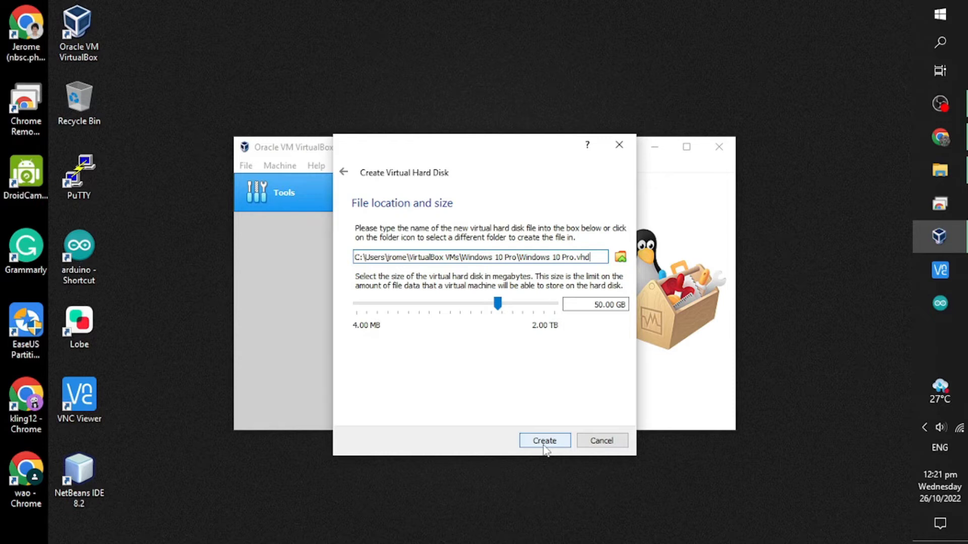
pyautogui.moveTo(501, 309)
pyautogui.mouseDown()
pyautogui.moveTo(487, 310)
pyautogui.moveTo(495, 313)
pyautogui.mouseUp()
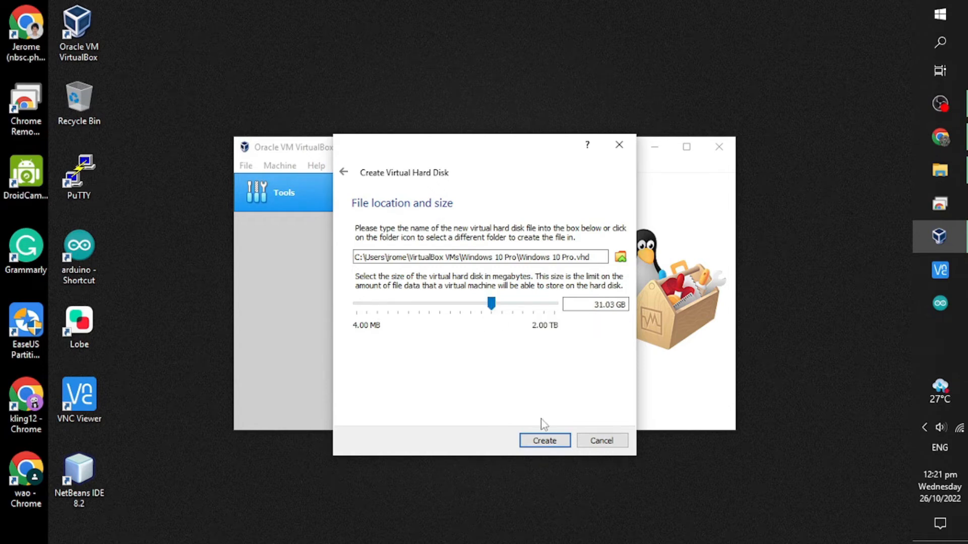
# Finish creating the VM and open its General > Advanced settings.
pyautogui.click(543, 442)
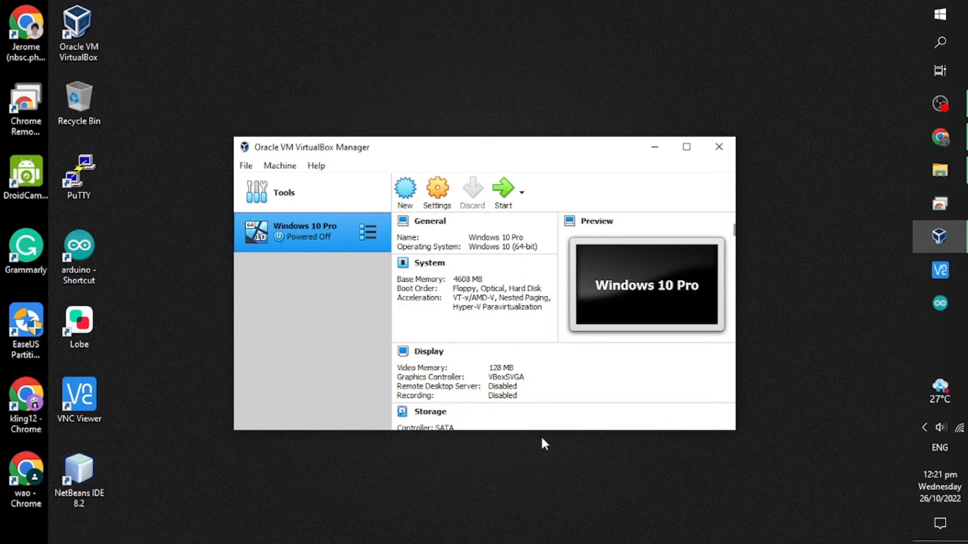
pyautogui.click(447, 198)
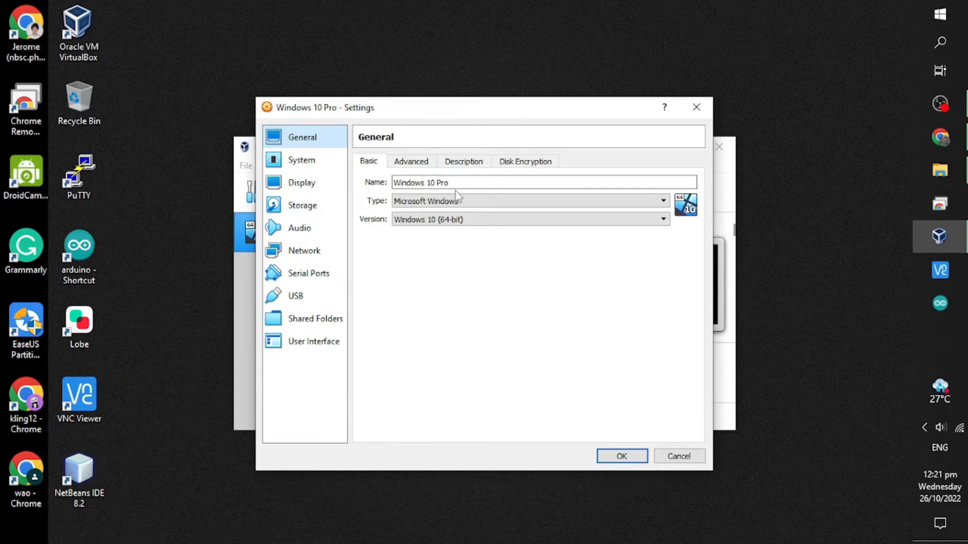
pyautogui.click(417, 162)
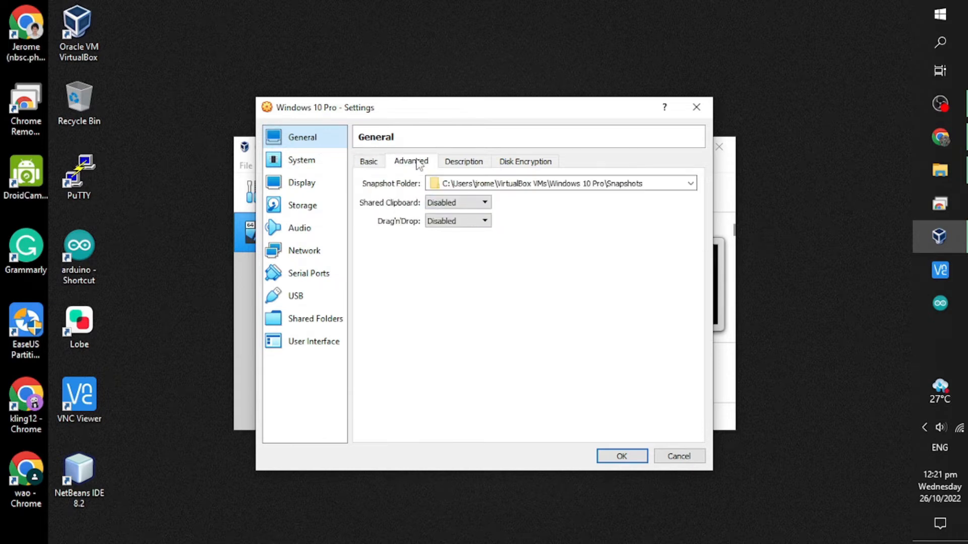
# Set Shared Clipboard and Drag'n'Drop both to Bidirectional.
pyautogui.click(449, 203)
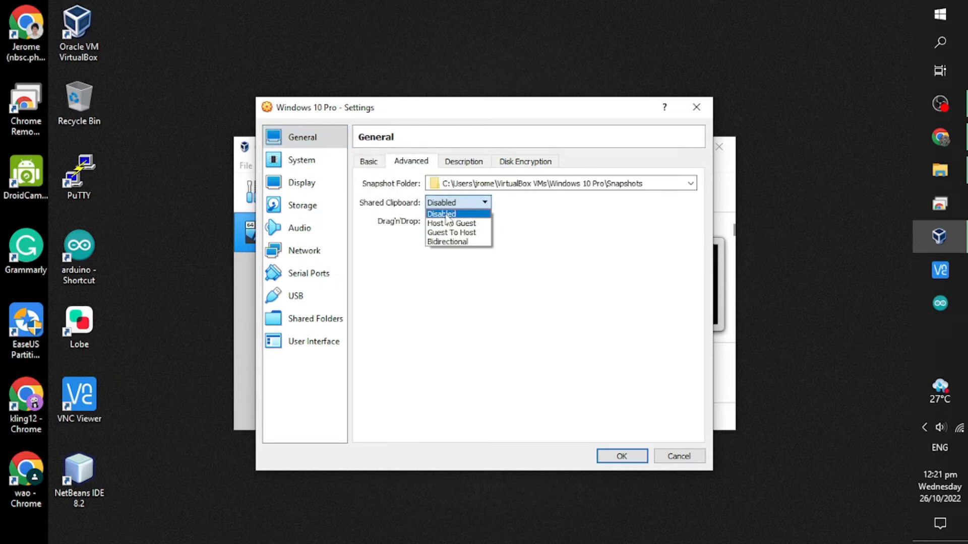
pyautogui.click(448, 242)
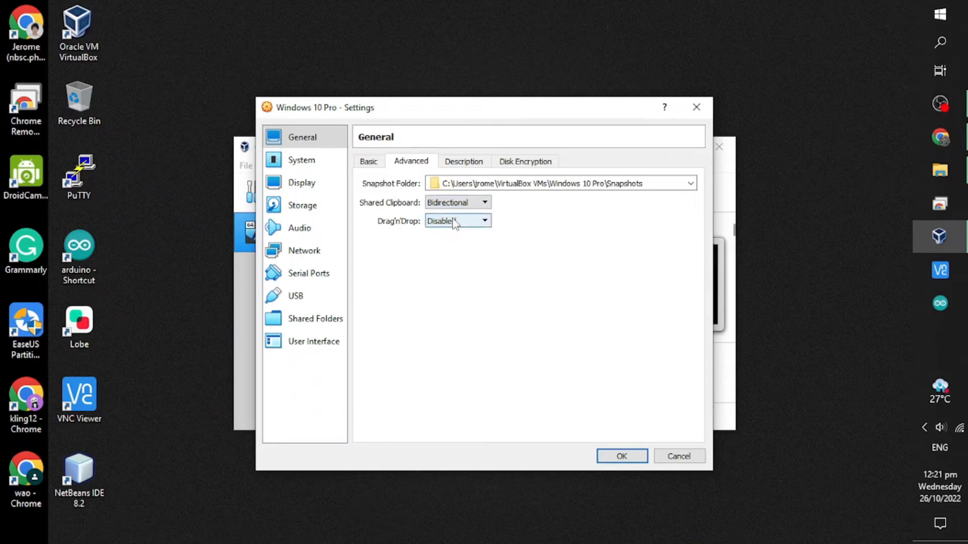
pyautogui.click(455, 222)
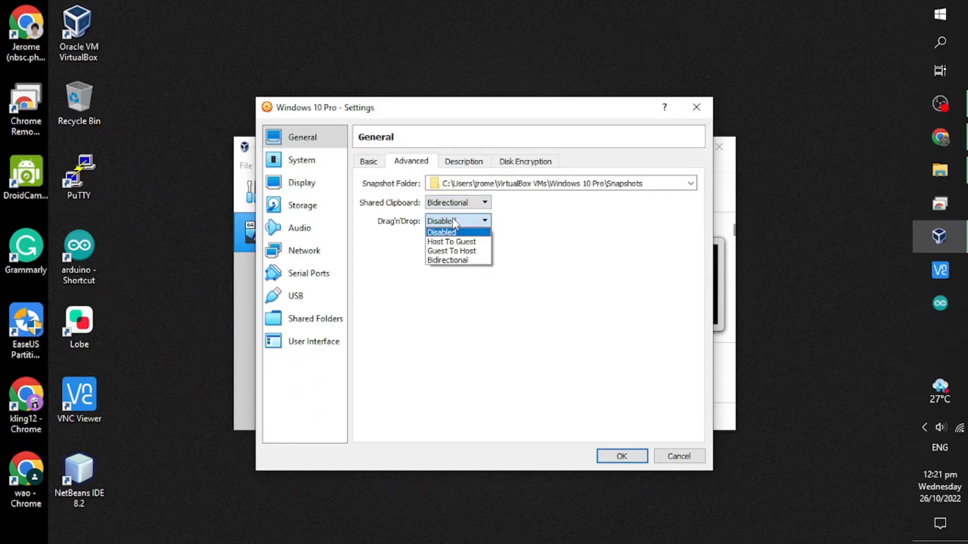
pyautogui.click(450, 260)
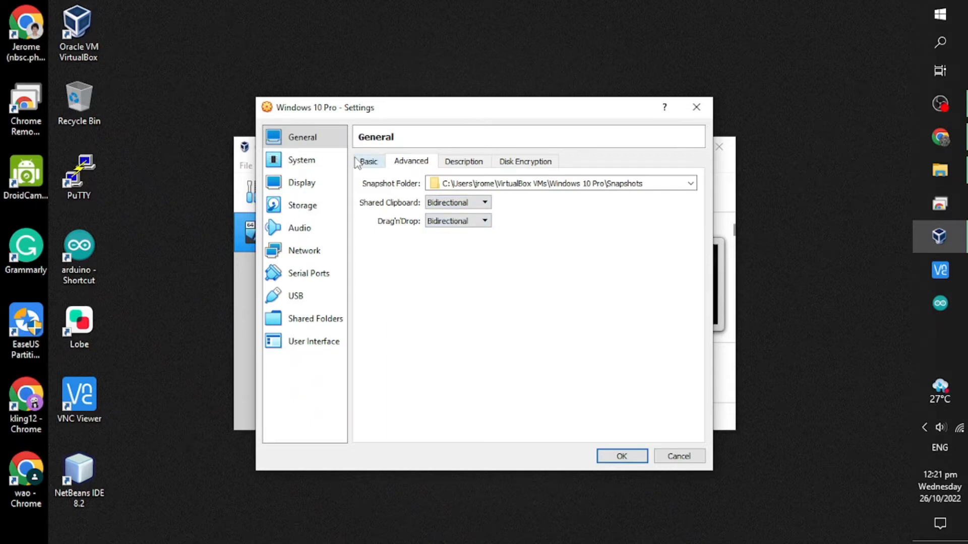
pyautogui.click(312, 162)
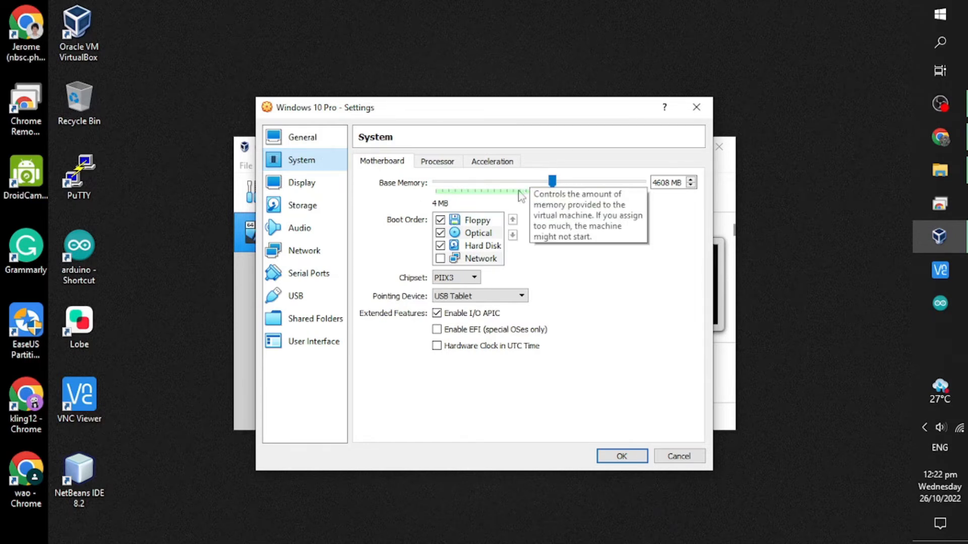
# Set the VM to 2 processors and review the Display settings.
pyautogui.click(448, 164)
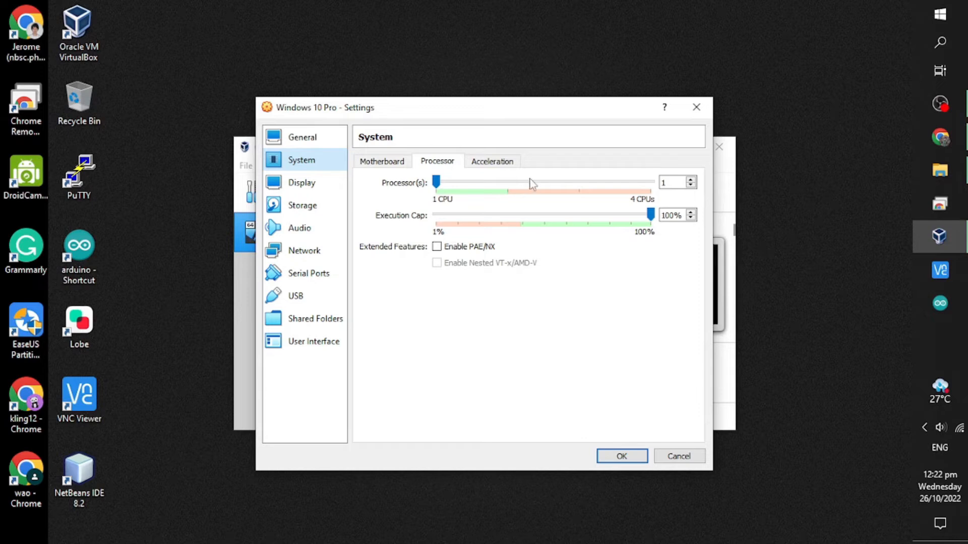
pyautogui.click(507, 182)
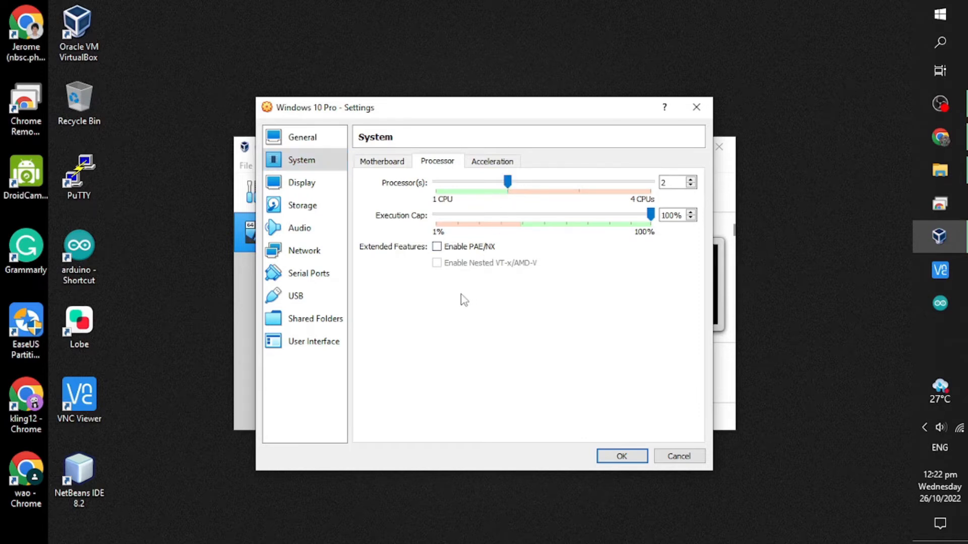
pyautogui.click(319, 186)
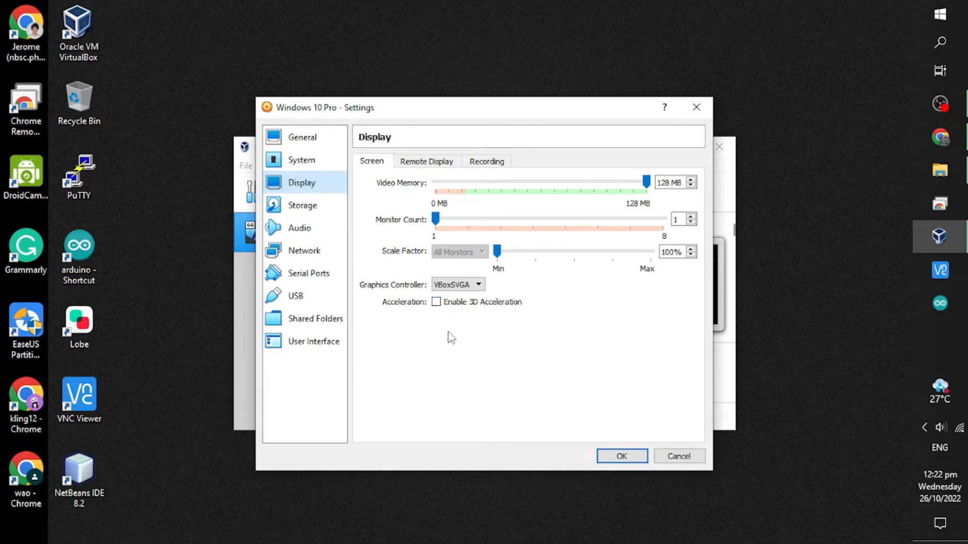
pyautogui.click(308, 210)
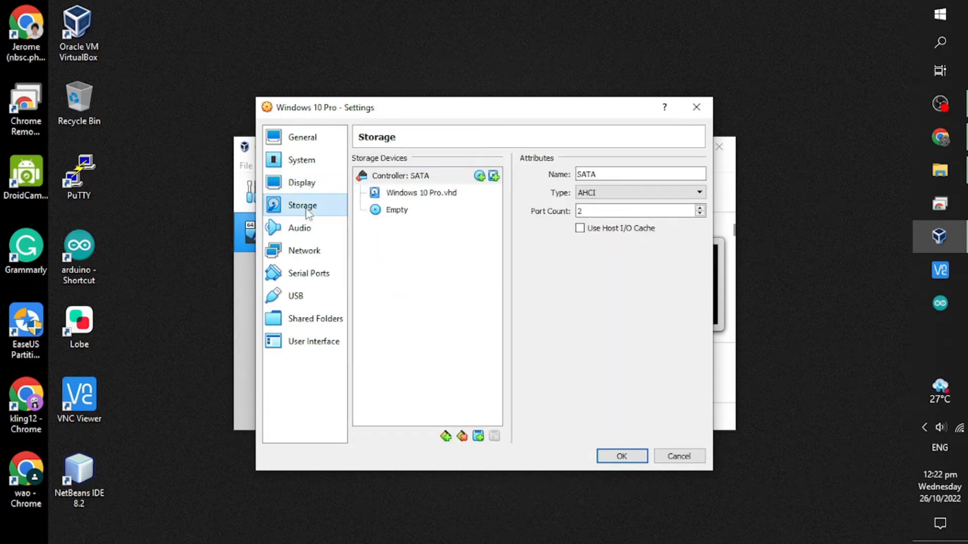
# Mount Windows.iso from Downloads in the VM's empty optical drive and save the settings.
pyautogui.click(409, 213)
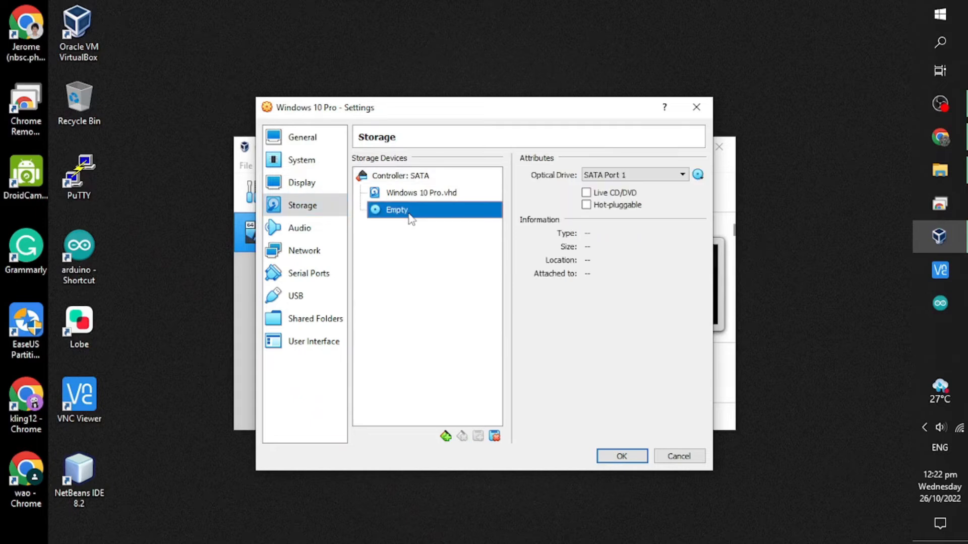
pyautogui.click(698, 175)
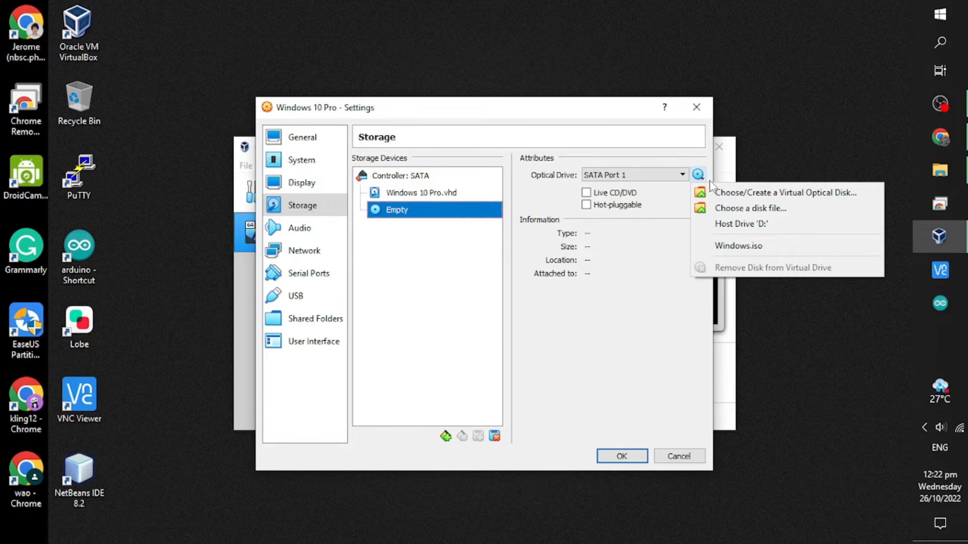
pyautogui.click(730, 208)
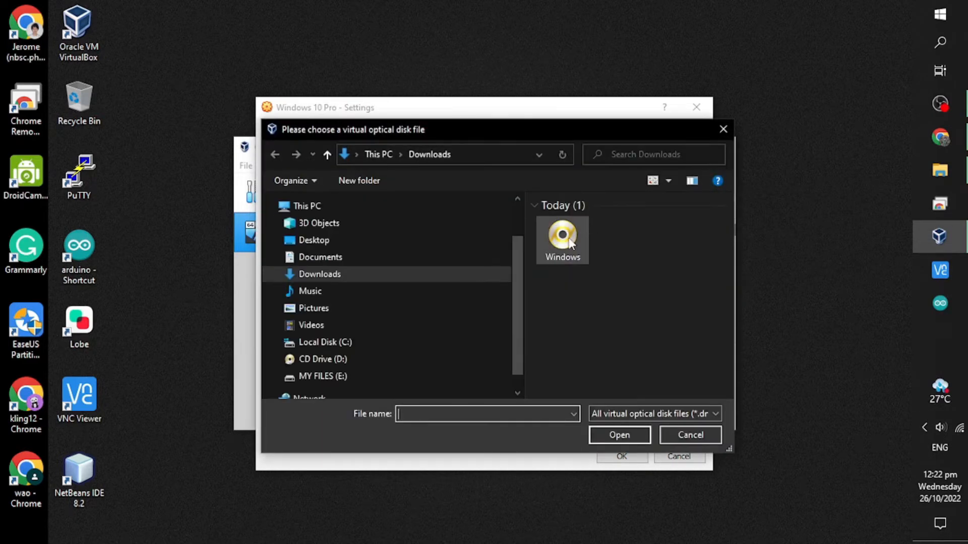
pyautogui.doubleClick(563, 234)
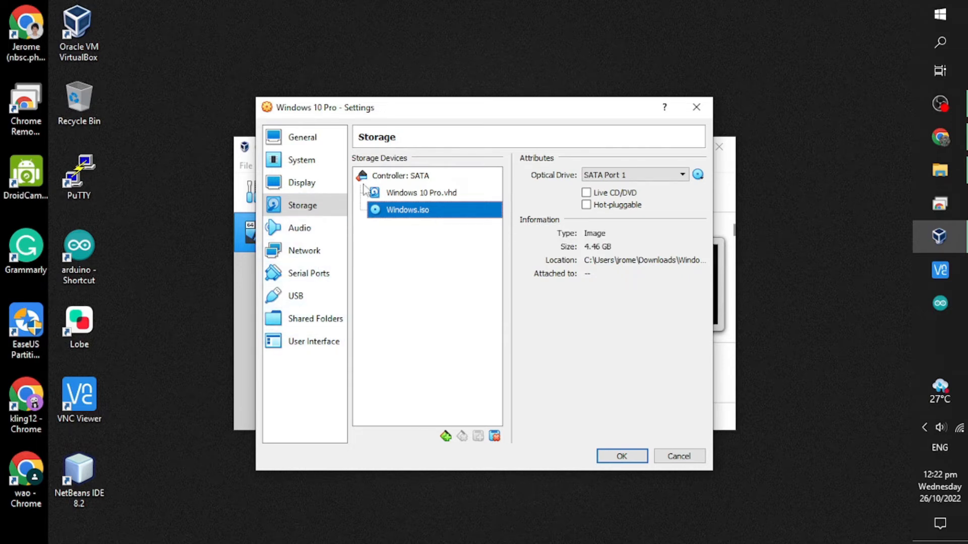
pyautogui.click(636, 455)
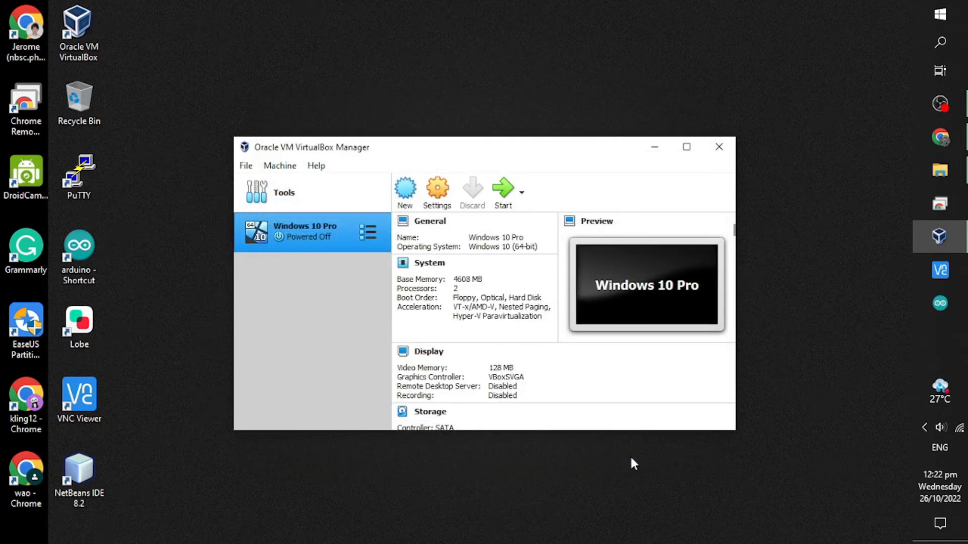
# Start the Windows 10 Pro VM and maximize its window.
pyautogui.click(502, 193)
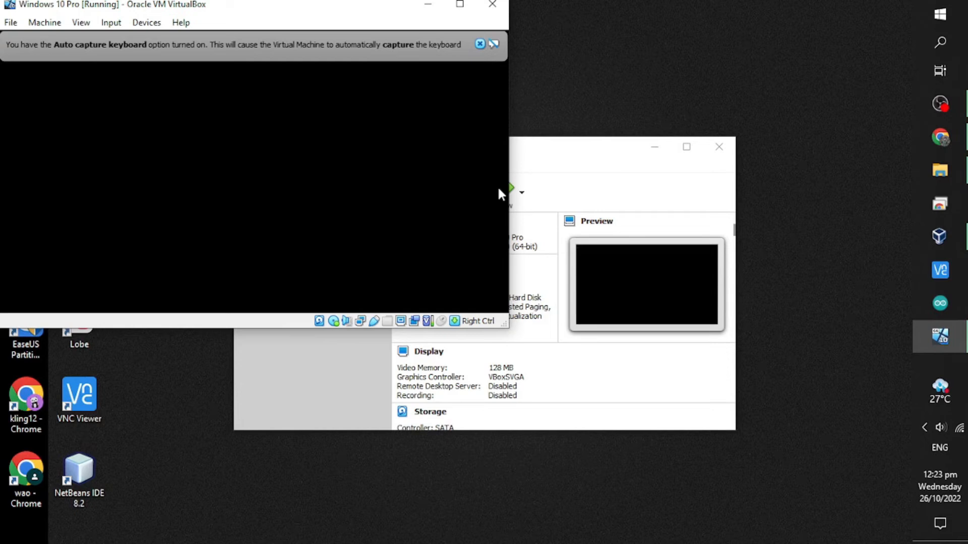
pyautogui.doubleClick(456, 8)
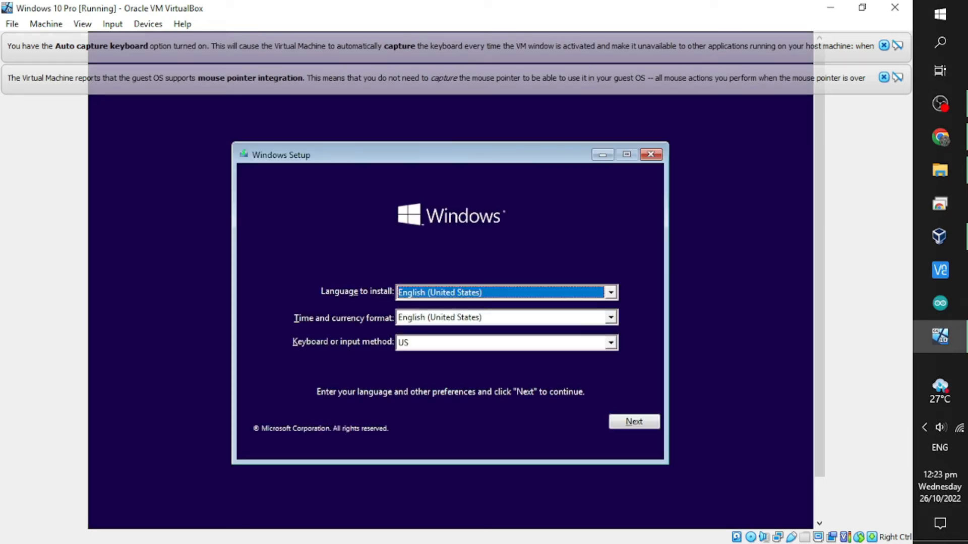
# Keep the default Windows Setup language settings and choose Install now.
pyautogui.click(636, 424)
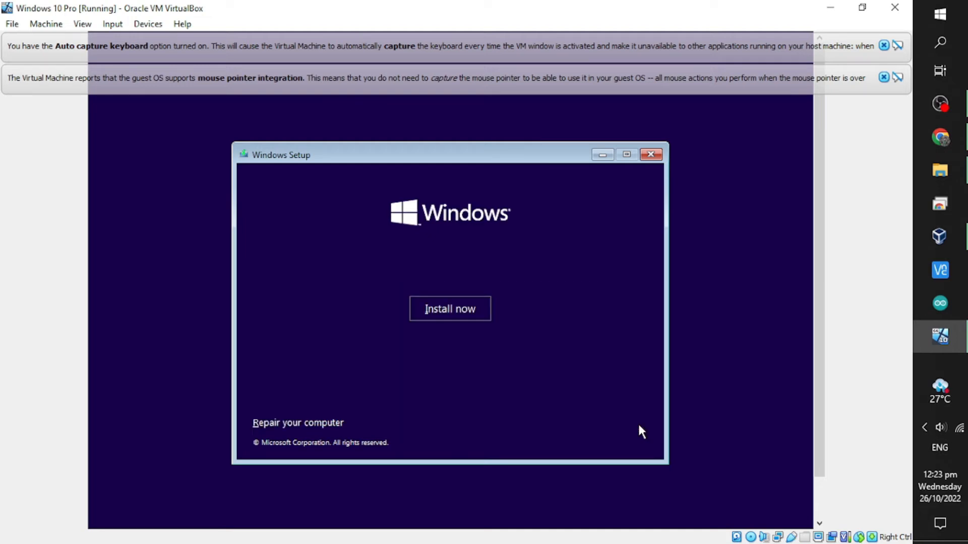
pyautogui.click(440, 315)
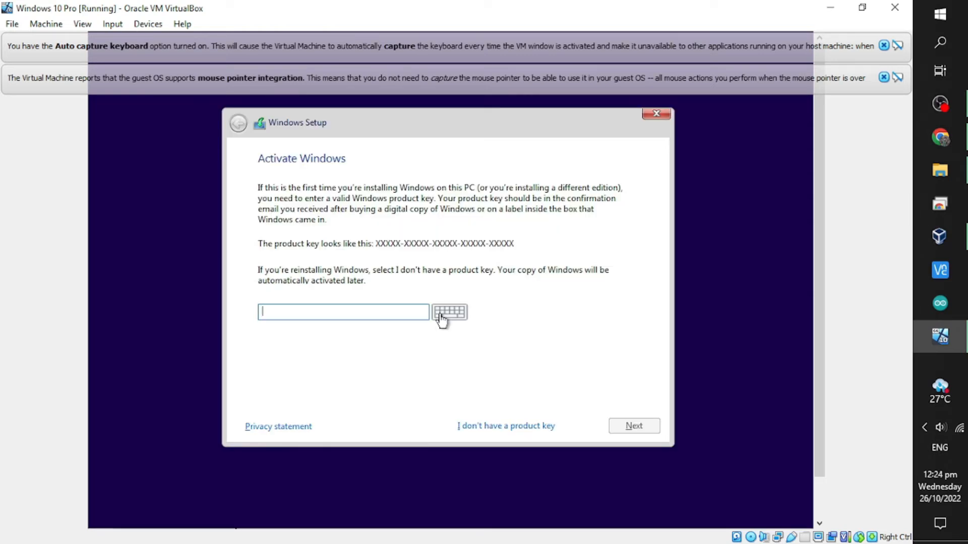
# Skip the product key and select Windows 10 Pro x64 as the edition.
pyautogui.click(482, 429)
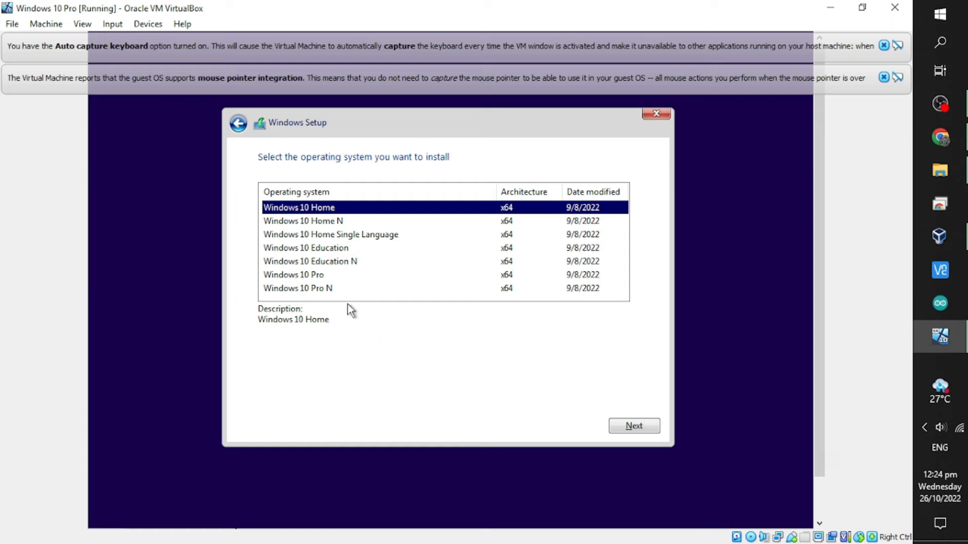
pyautogui.click(318, 277)
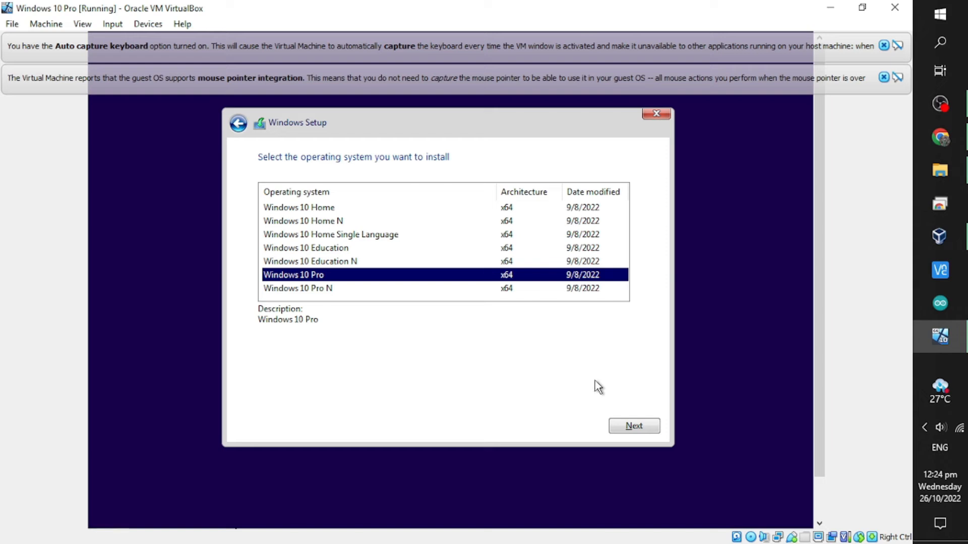
pyautogui.click(632, 429)
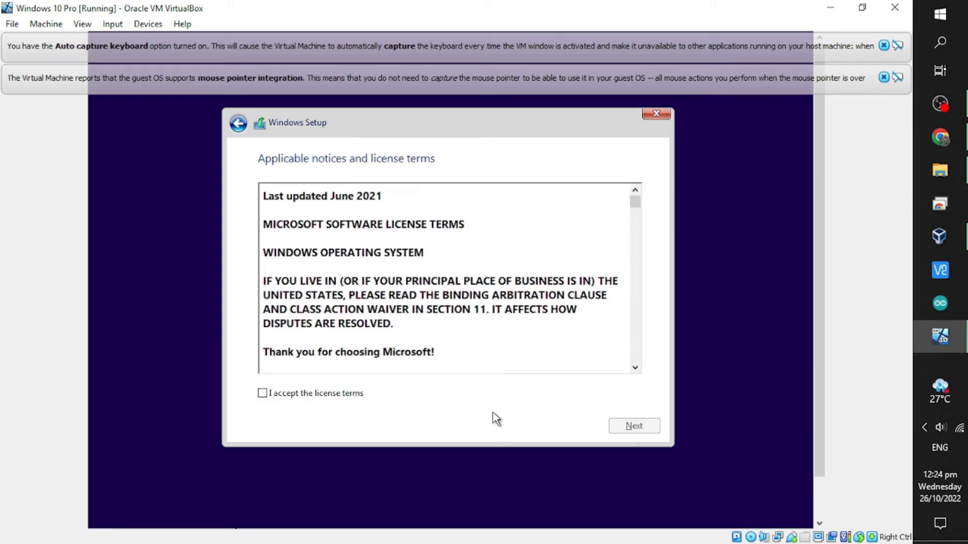
# Accept the Windows license terms and continue.
pyautogui.click(264, 394)
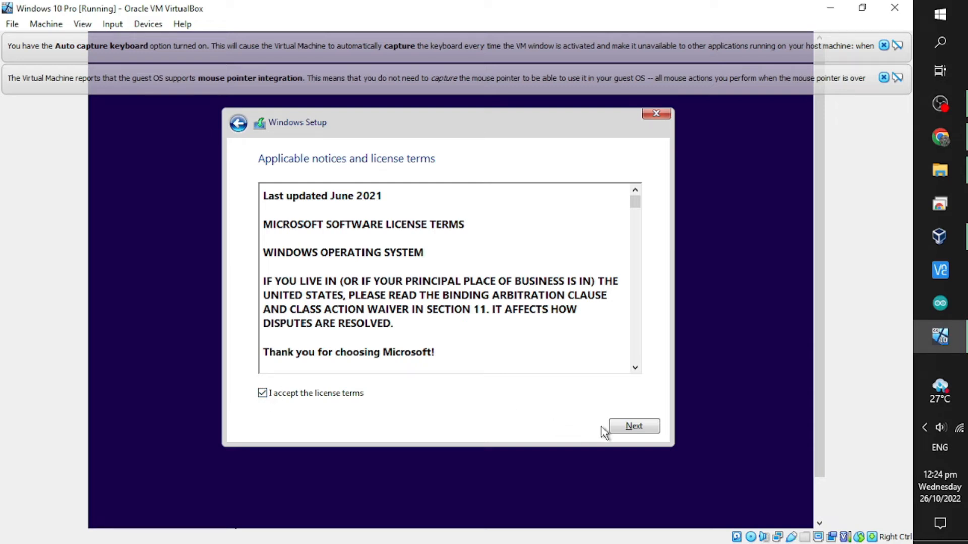
pyautogui.click(619, 428)
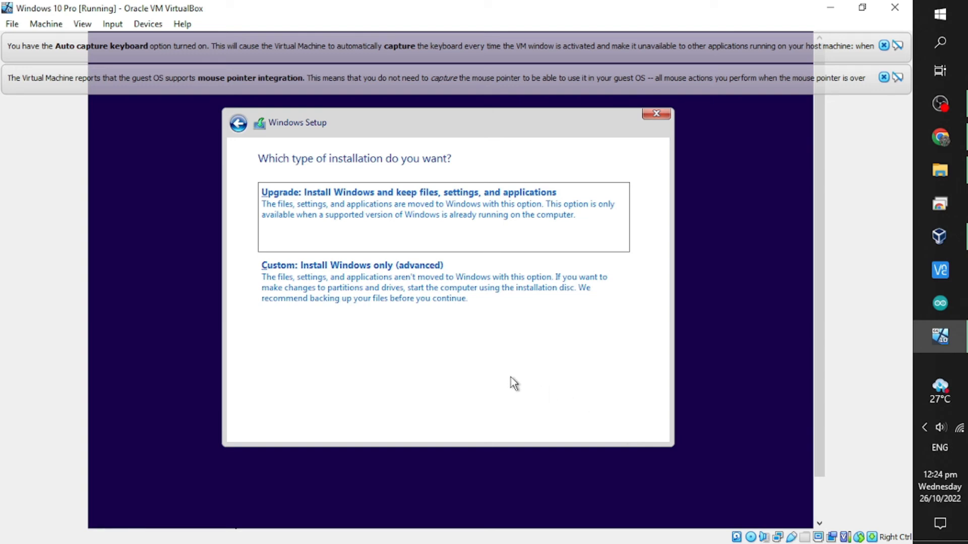
# Pick the Custom install and put Windows on Drive 0's 31.0 GB unallocated space.
pyautogui.click(427, 300)
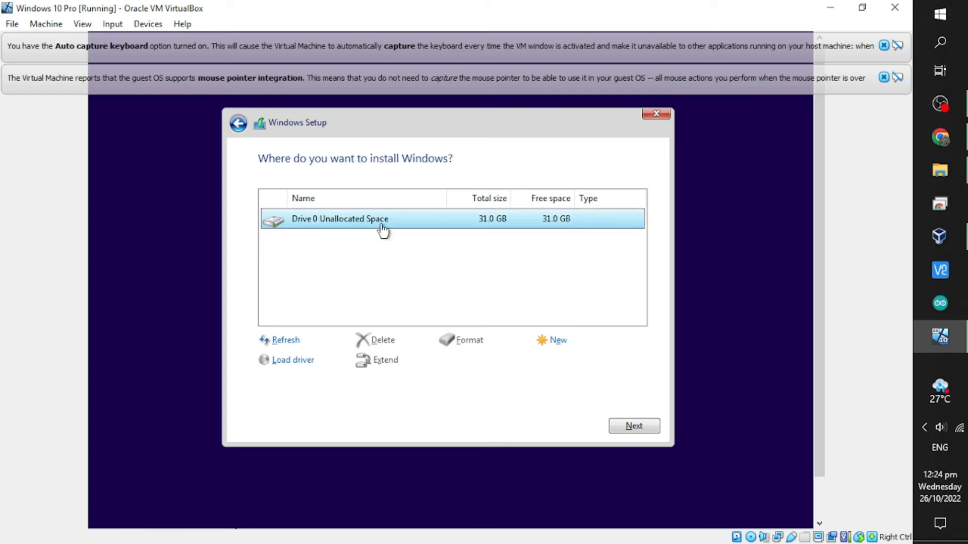
pyautogui.click(648, 427)
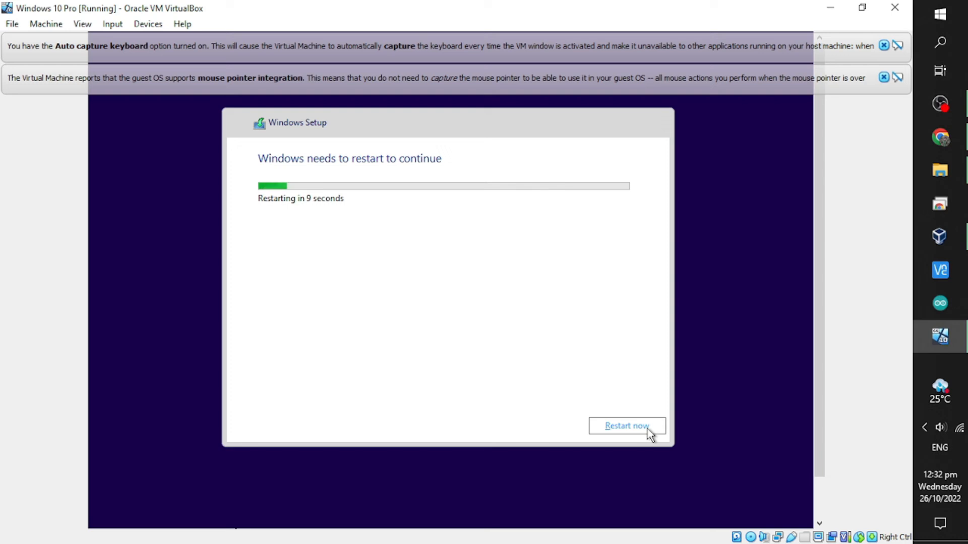
# Restart the VM immediately once Windows Setup finishes installing.
pyautogui.click(649, 434)
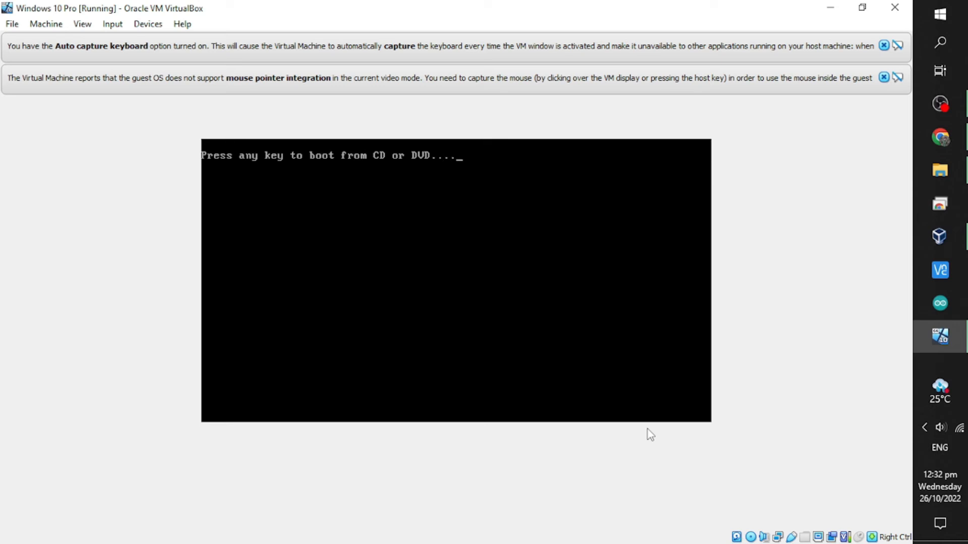
# Continue booting past the CD/DVD prompt to reach the region setup page.
pyautogui.press('Return')
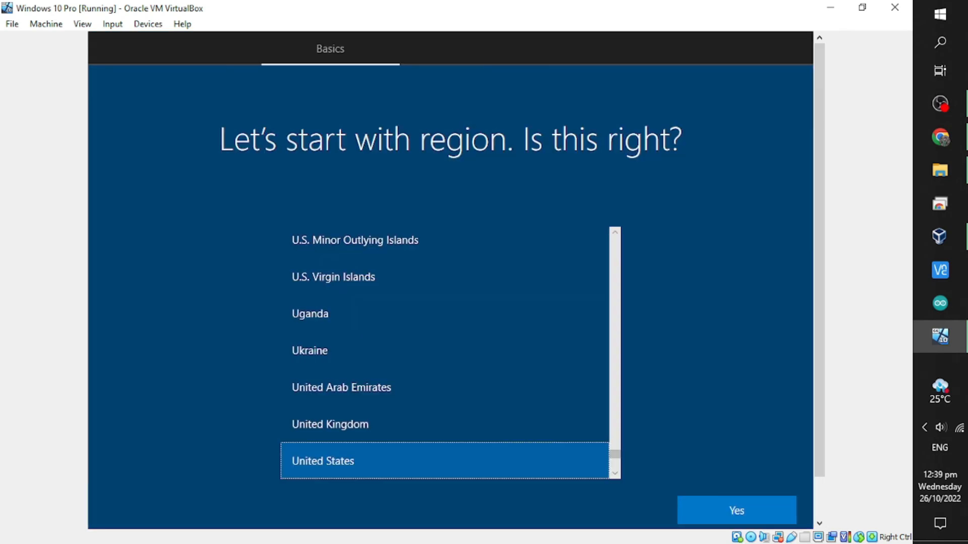
# Choose Philippines as the region, US keyboard layout, and no second layout.
pyautogui.scroll(15, 615, 449)
pyautogui.scroll(5, 617, 453)
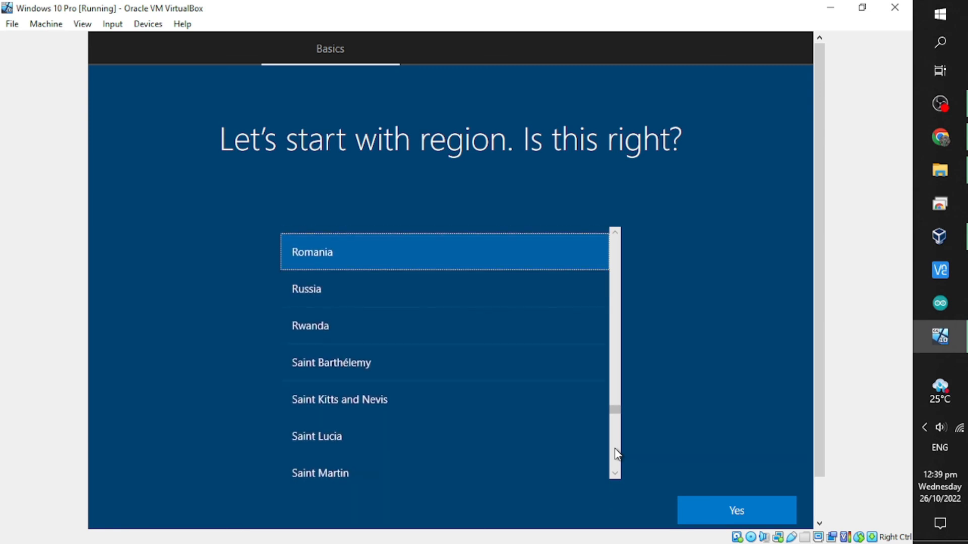
pyautogui.scroll(1, 617, 453)
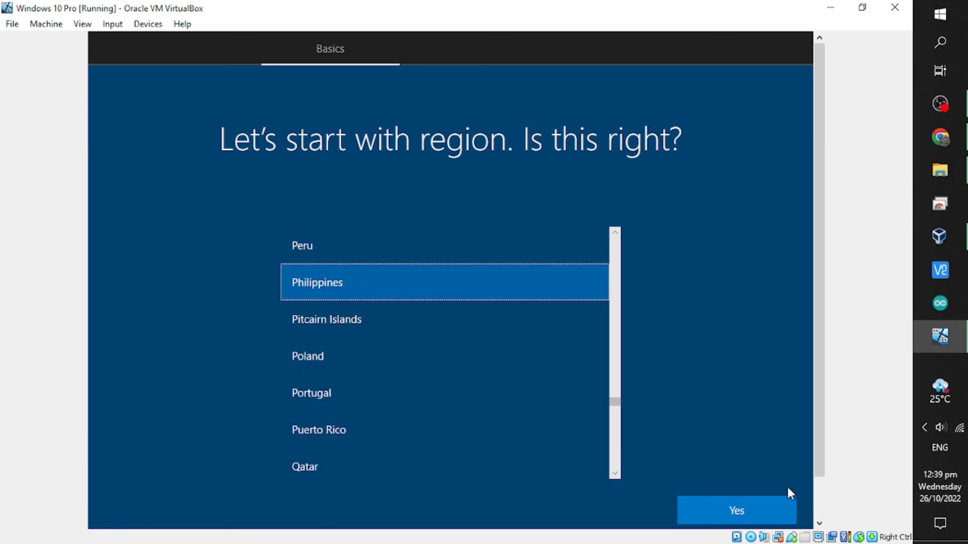
pyautogui.click(758, 508)
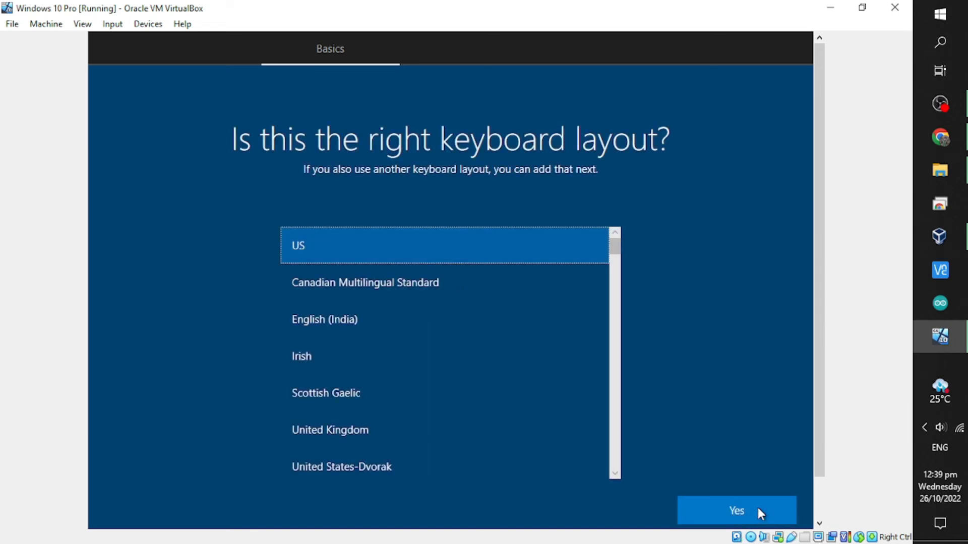
pyautogui.click(758, 506)
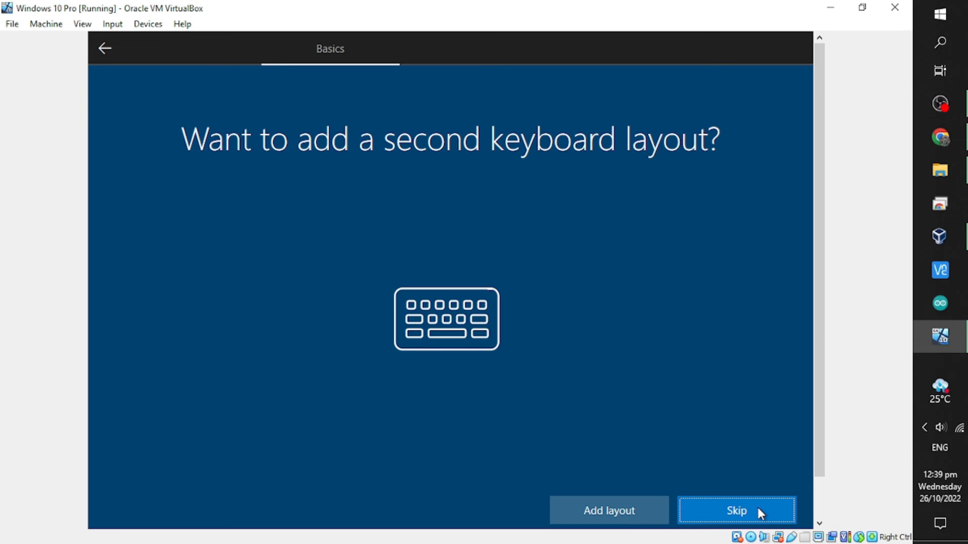
pyautogui.click(757, 505)
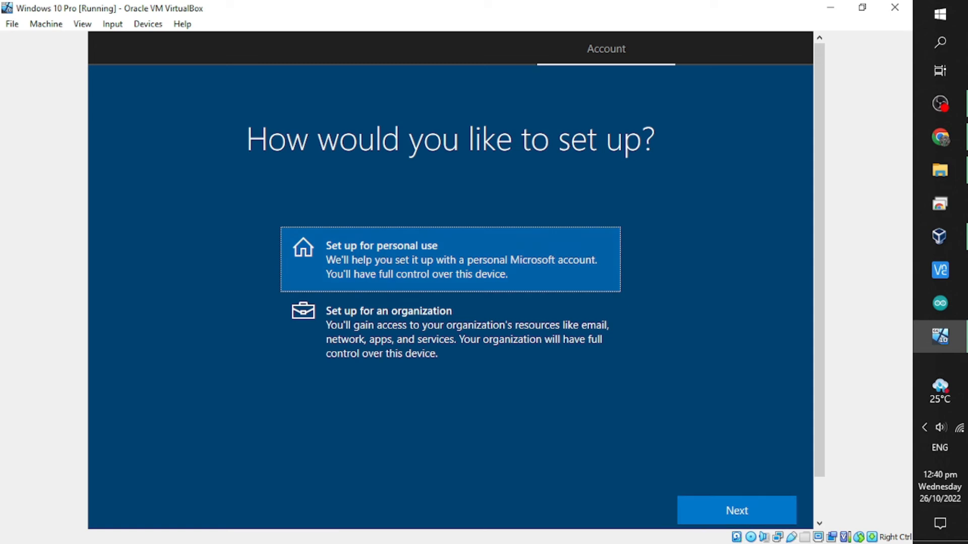
# Choose personal use, an offline account, and the limited experience.
pyautogui.click(707, 517)
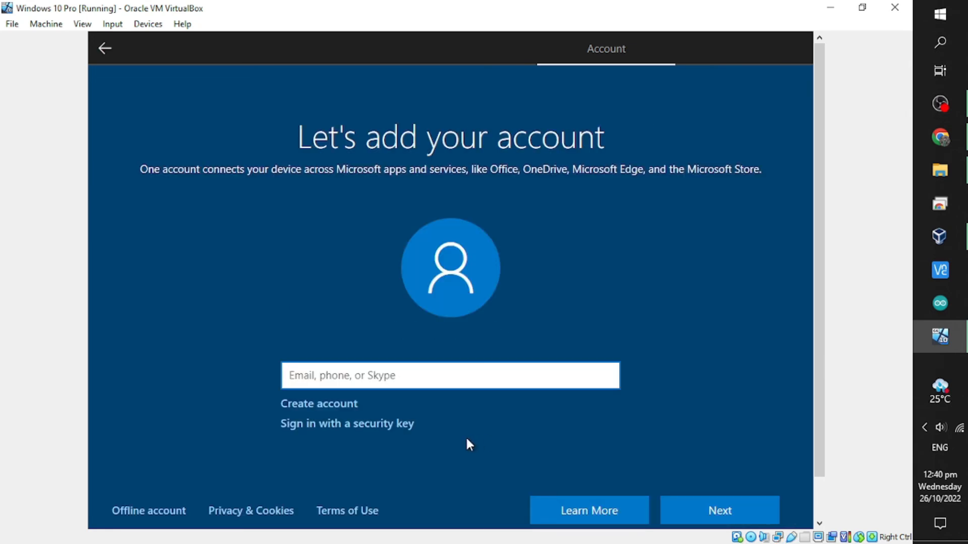
pyautogui.click(173, 509)
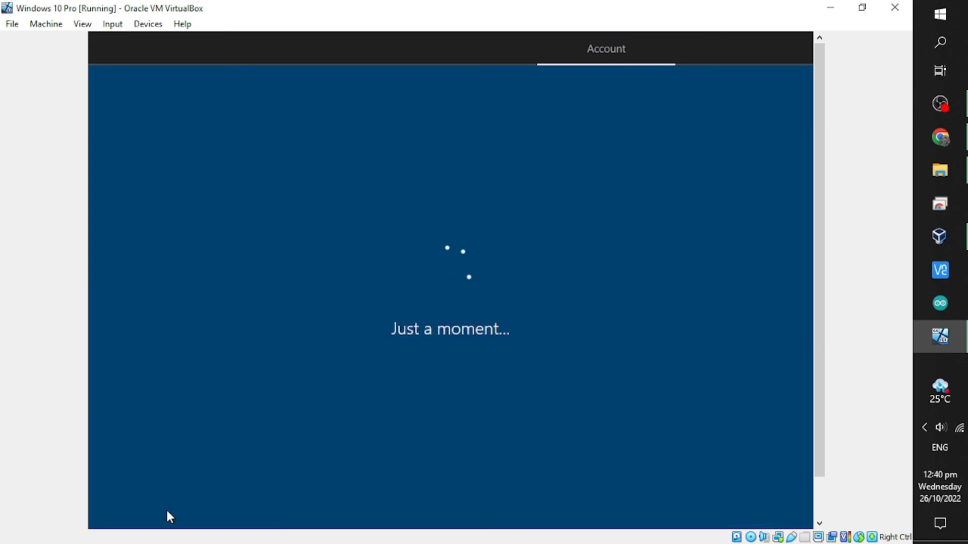
pyautogui.click(167, 511)
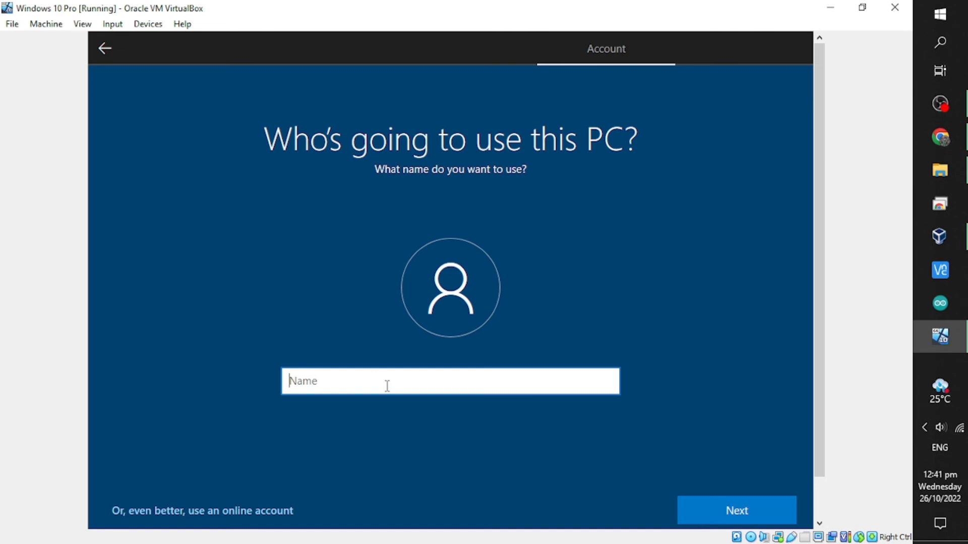
# Name the local account 'IT407-A(IT3)' and set and confirm its password.
pyautogui.write('IT407-A(IT3)')
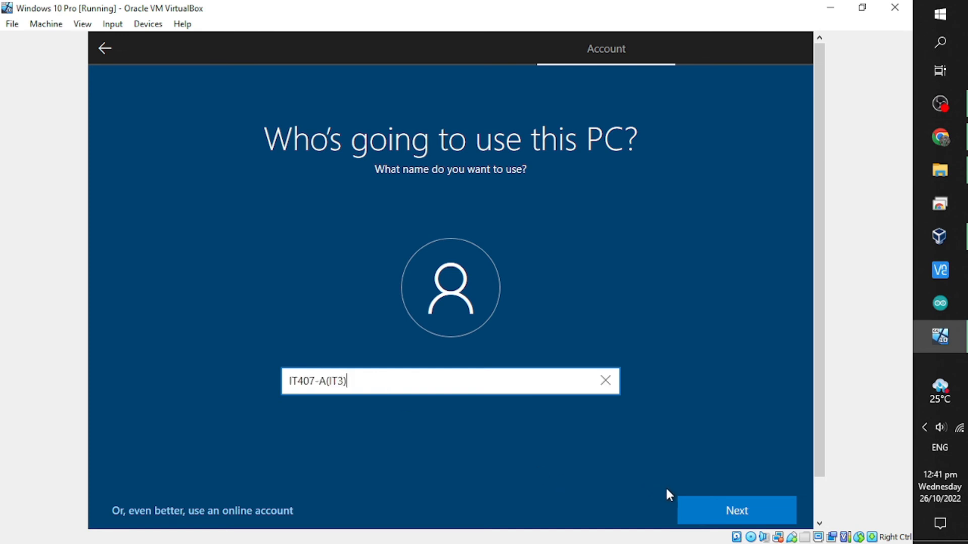
pyautogui.click(693, 507)
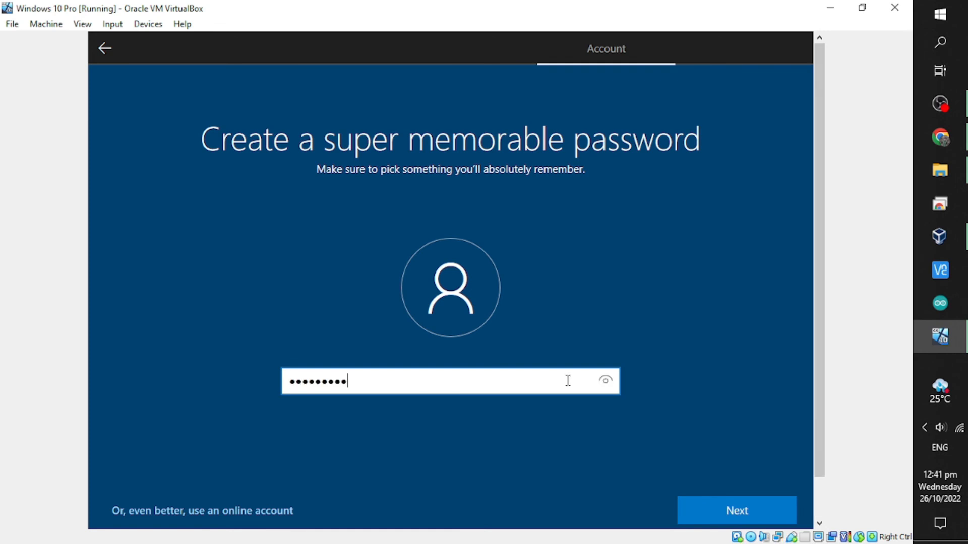
pyautogui.press('Return')
pyautogui.click(731, 522)
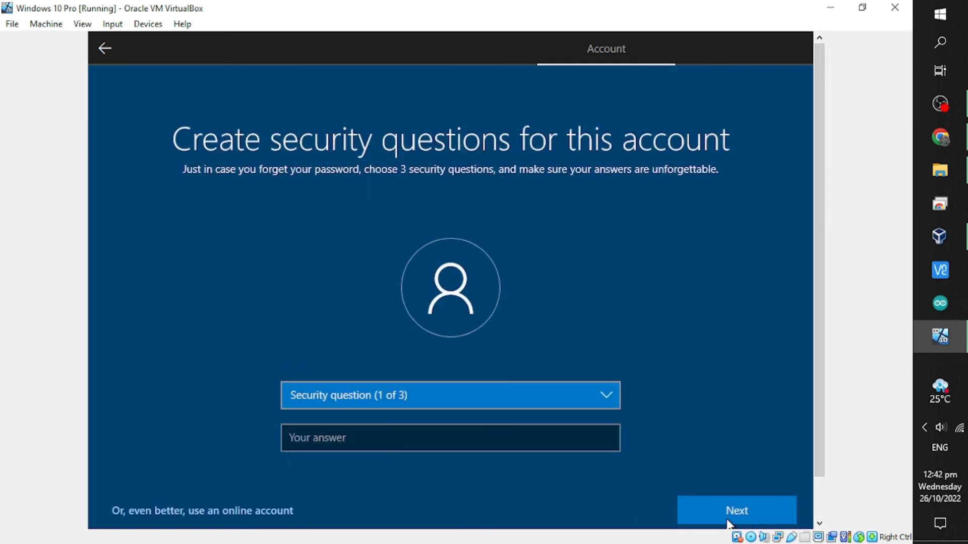
# Choose the first pet's name security question, enter its answer, and submit the security questions.
pyautogui.click(603, 398)
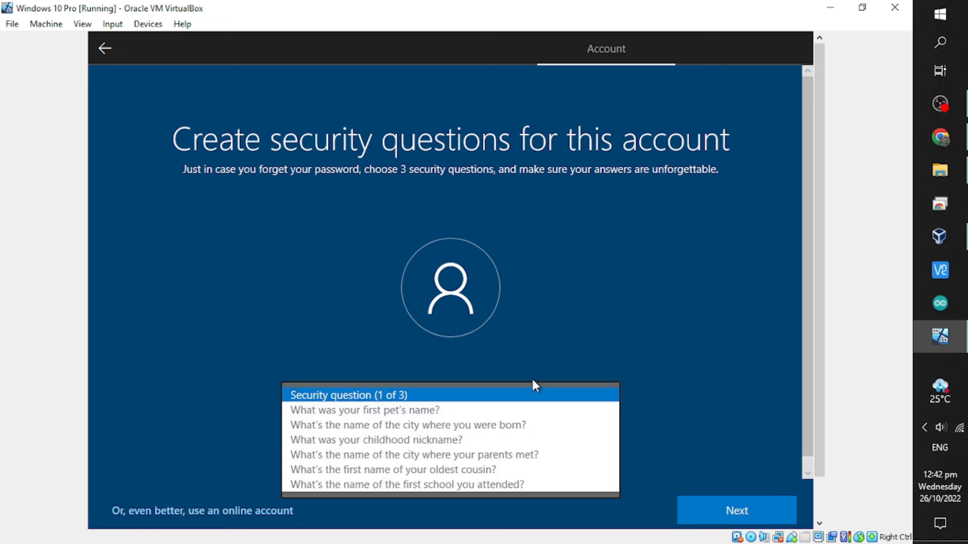
pyautogui.click(488, 410)
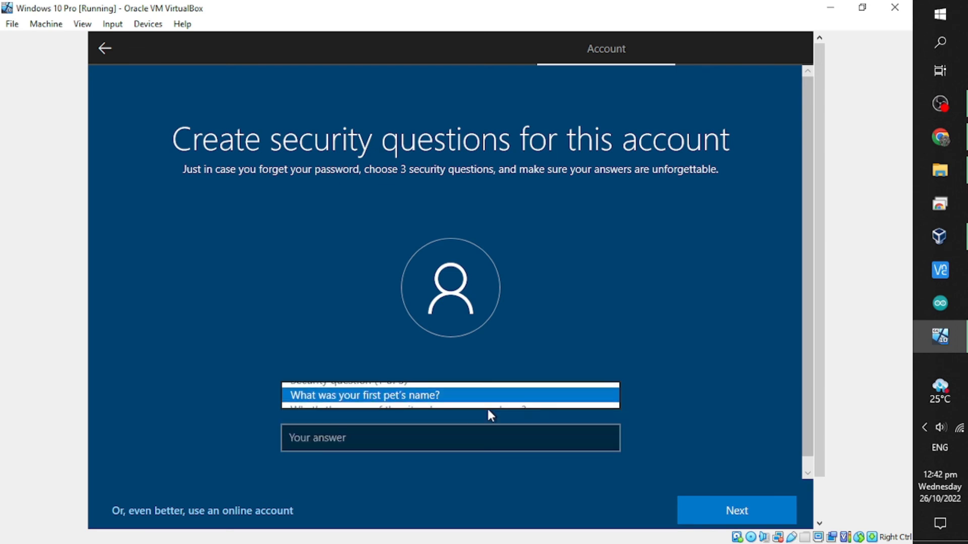
pyautogui.click(415, 443)
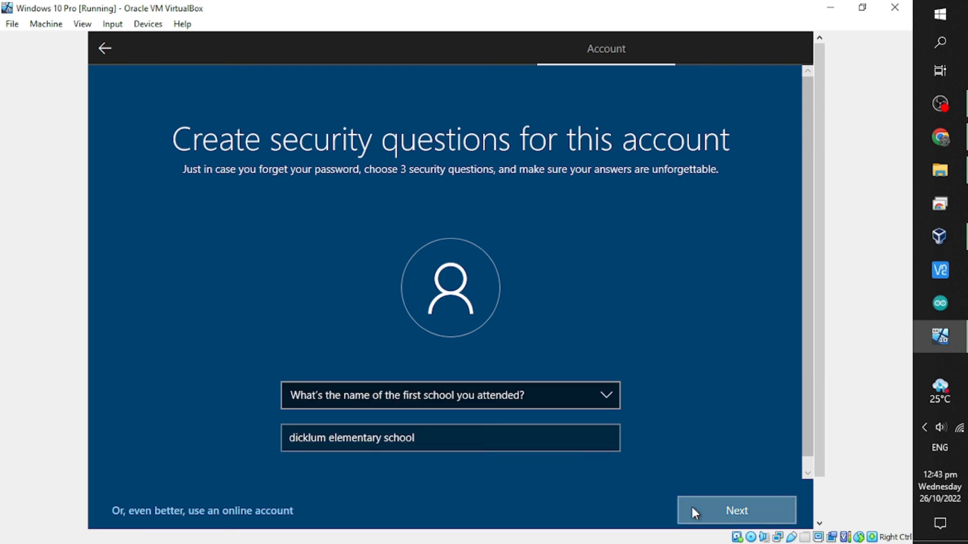
pyautogui.click(692, 507)
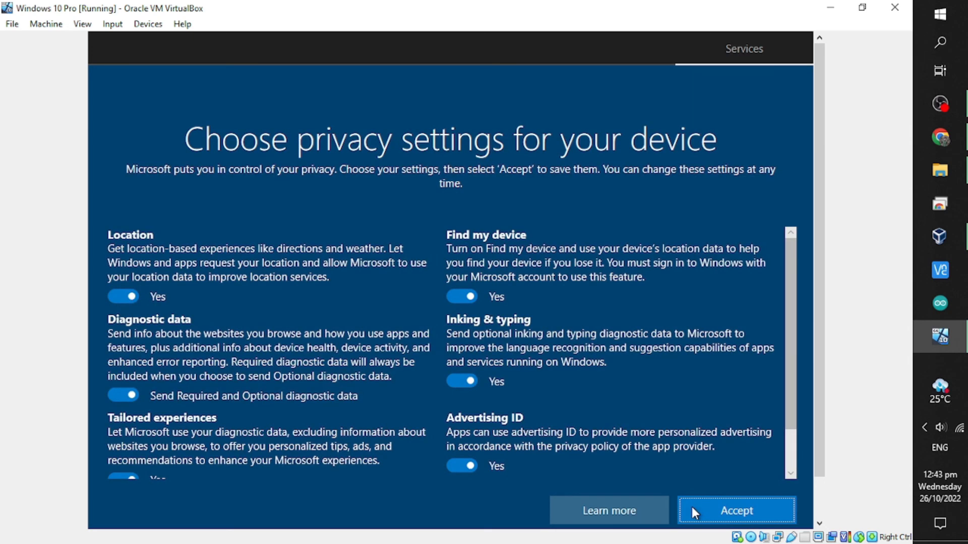
# Accept the default privacy settings and skip experience customization to reach the desktop.
pyautogui.click(705, 513)
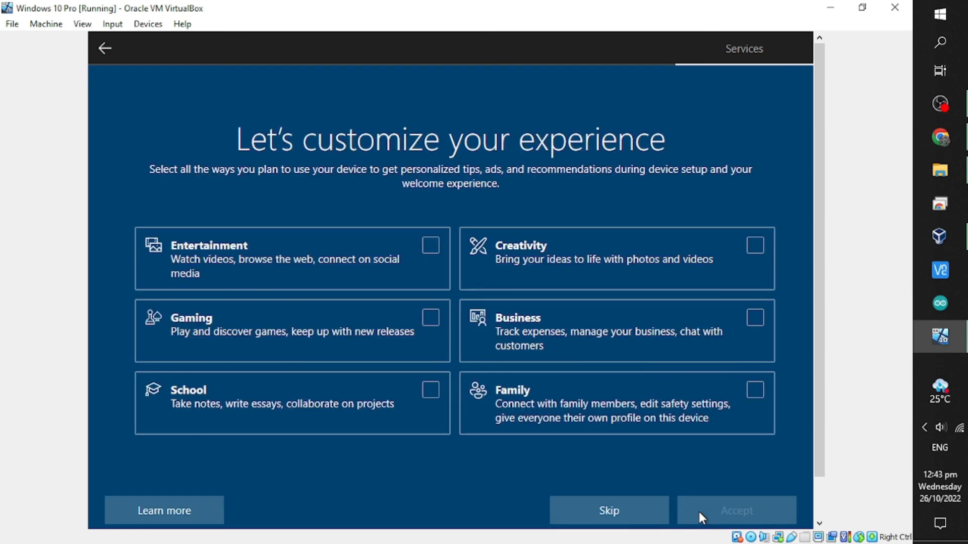
pyautogui.click(635, 515)
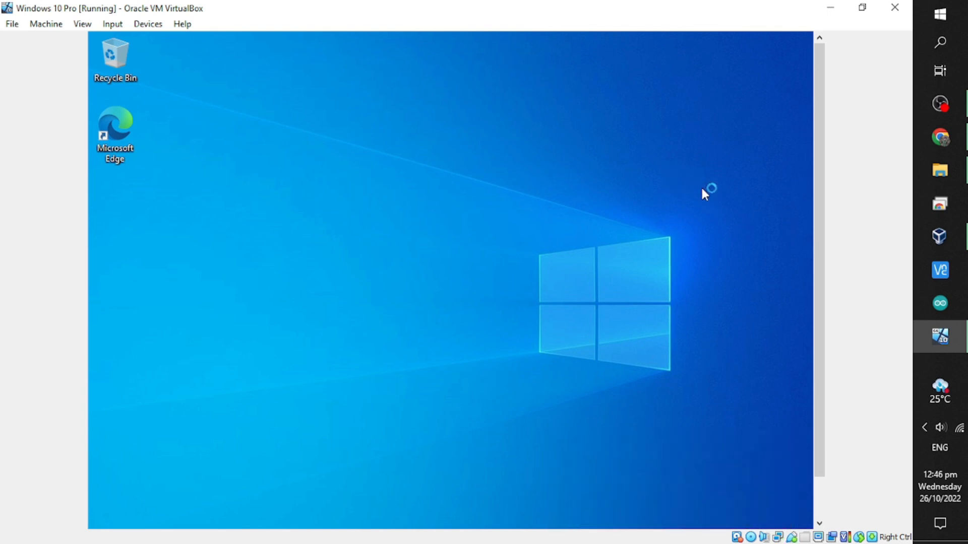
# Scroll the VM view to show the taskbar and open File Explorer in the guest.
pyautogui.moveTo(819, 183); pyautogui.dragTo(818, 225)
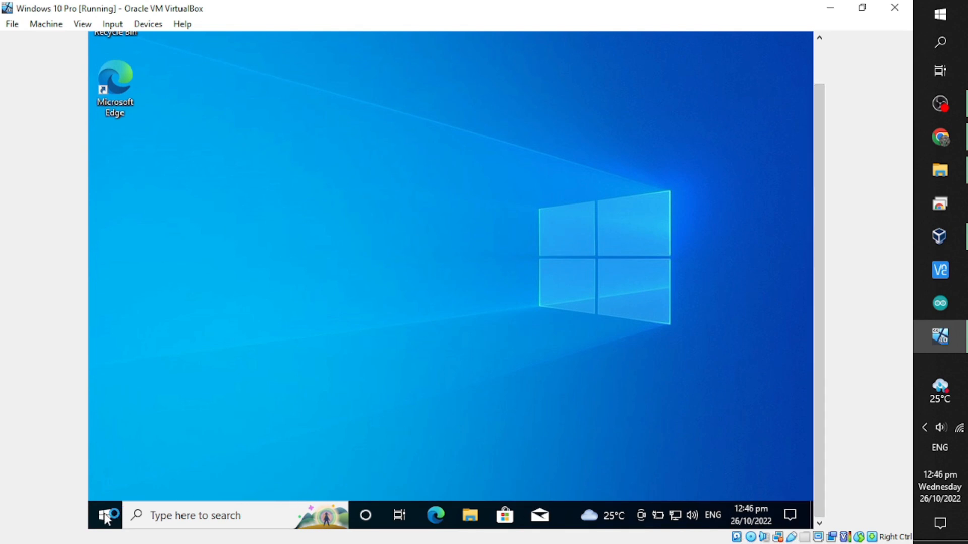
pyautogui.click(469, 520)
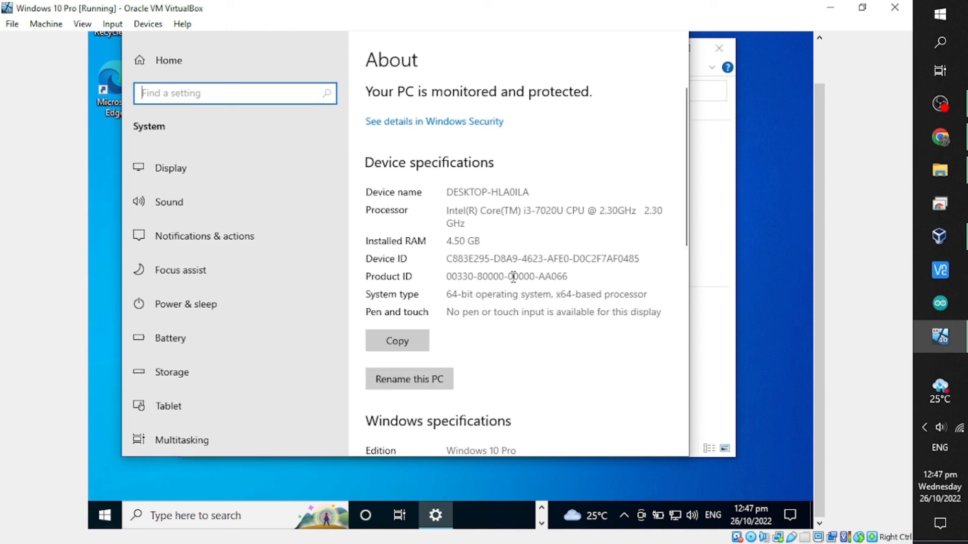
# Scroll to Windows specifications and highlight the Edition value Windows 10 Pro.
pyautogui.moveTo(684, 134); pyautogui.dragTo(684, 227)
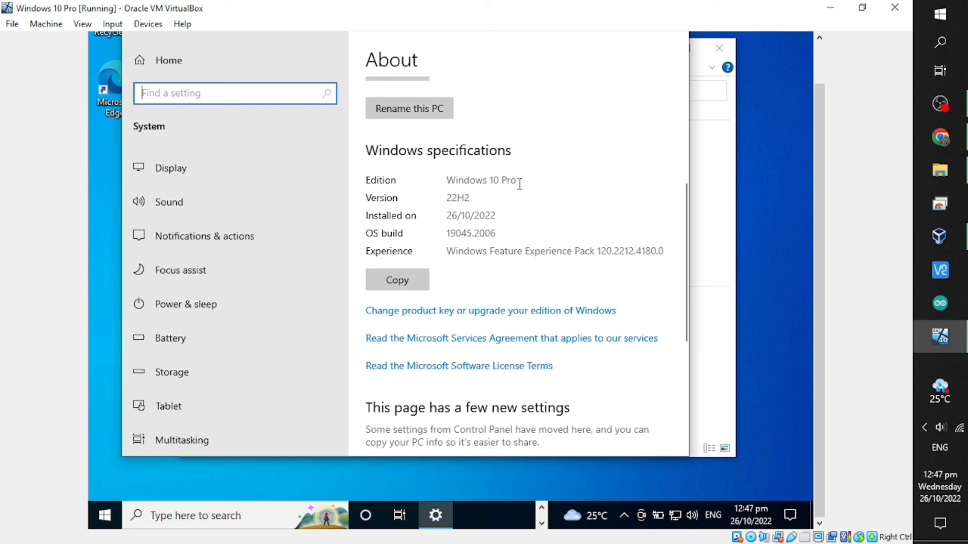
pyautogui.moveTo(521, 181); pyautogui.dragTo(438, 185)
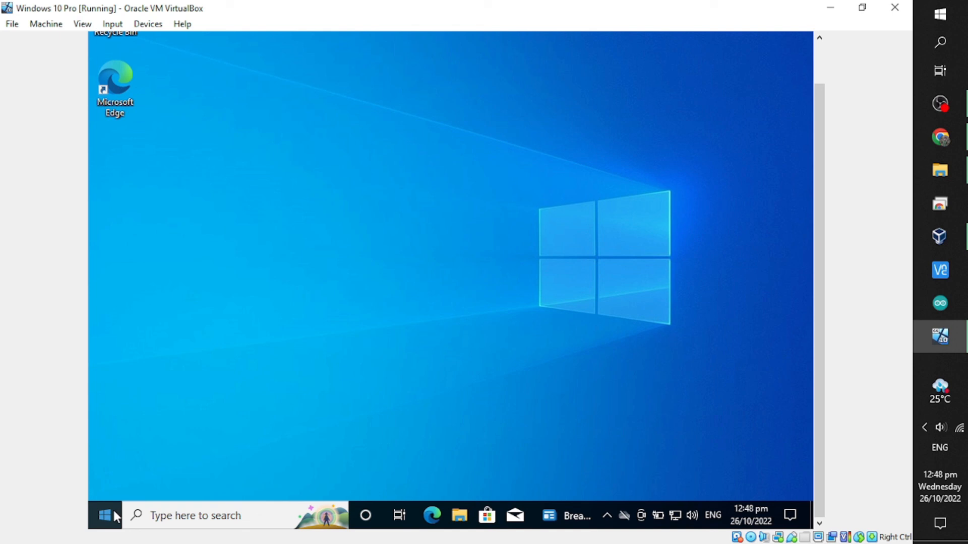
pyautogui.click(105, 515)
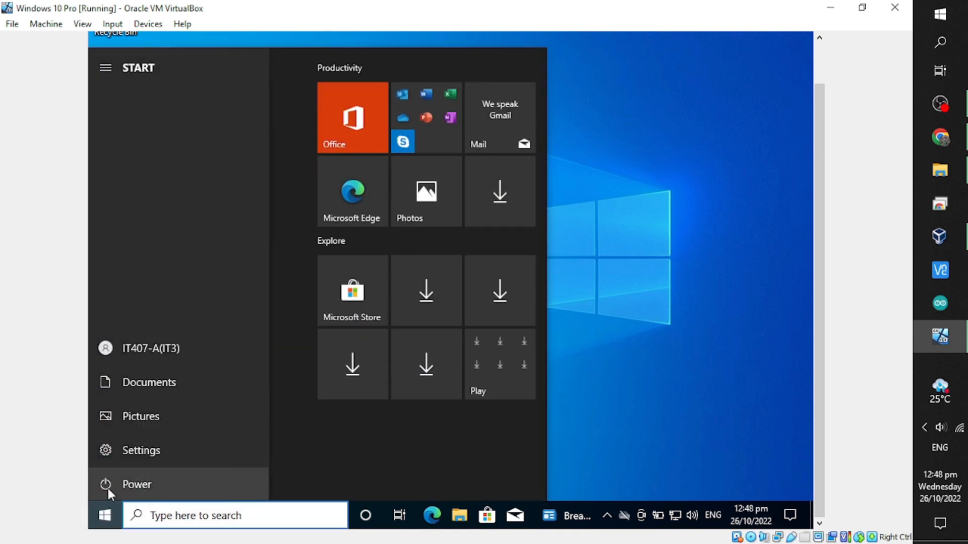
# Shut down the guest Windows from Power > Shut down and close VirtualBox Manager.
pyautogui.click(107, 486)
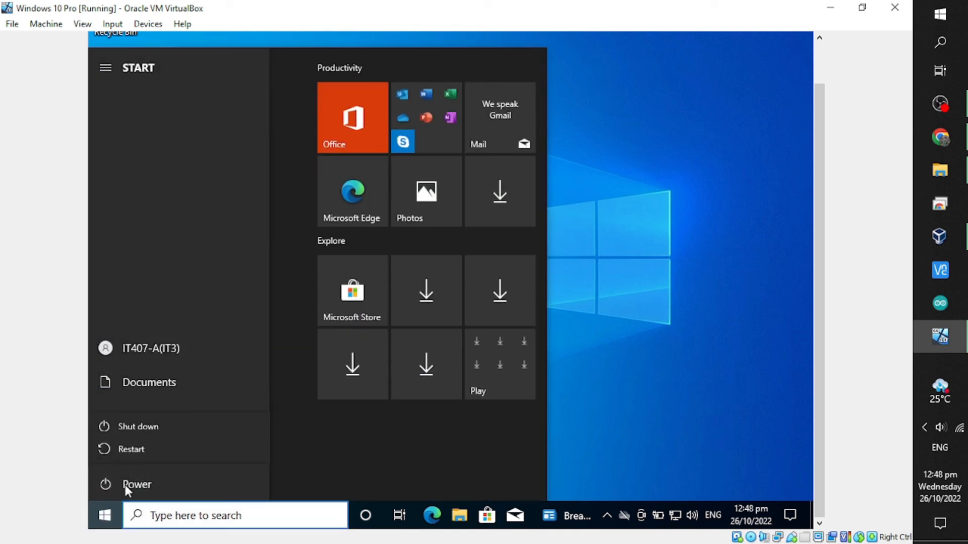
pyautogui.click(184, 424)
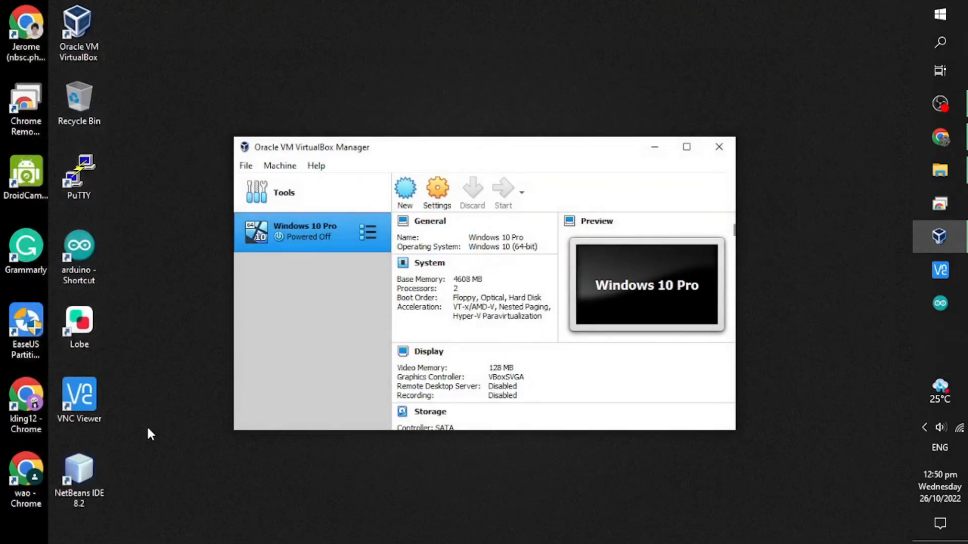
pyautogui.click(719, 147)
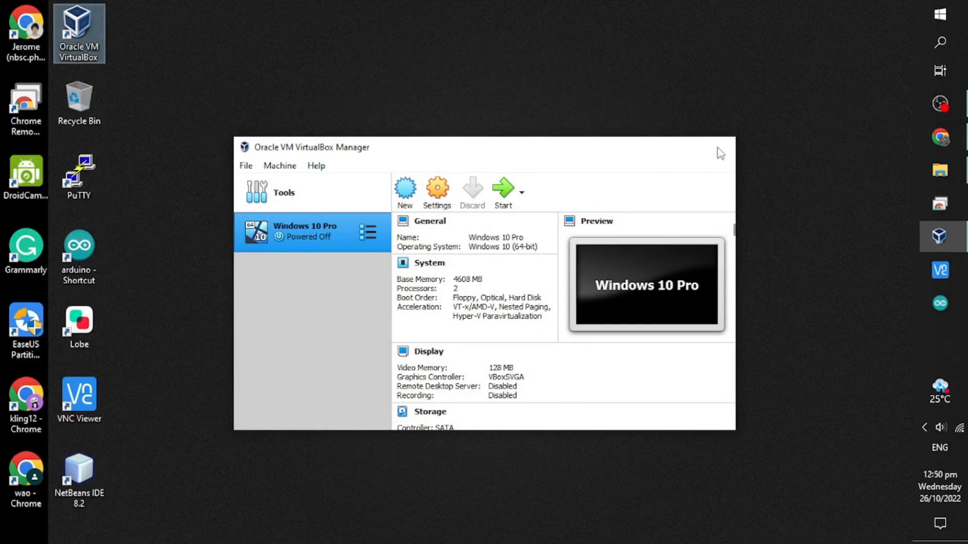